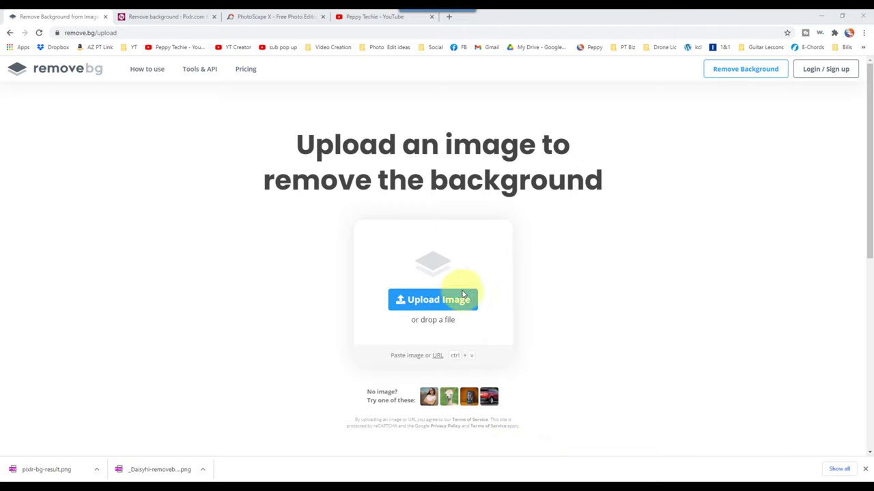
# Upload _Daisyhi.jpg to remove.bg to get its background-removed schnauzer cutout.
pyautogui.click(433, 306)
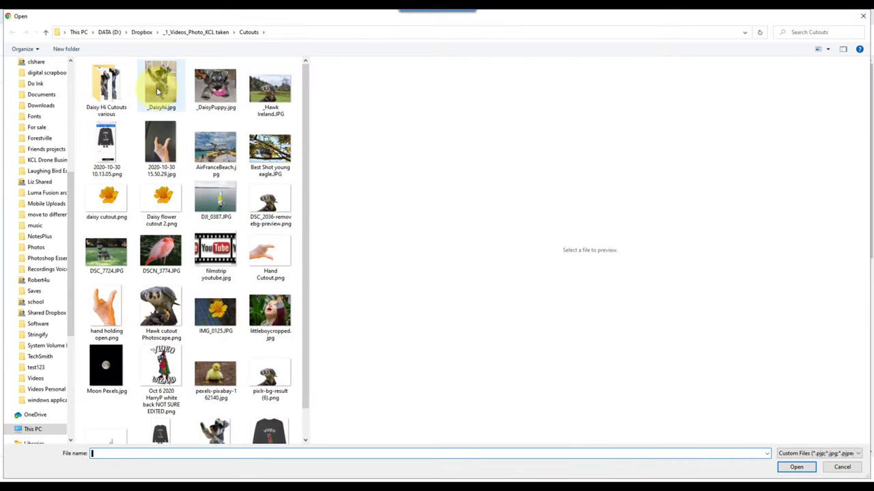
pyautogui.click(157, 87)
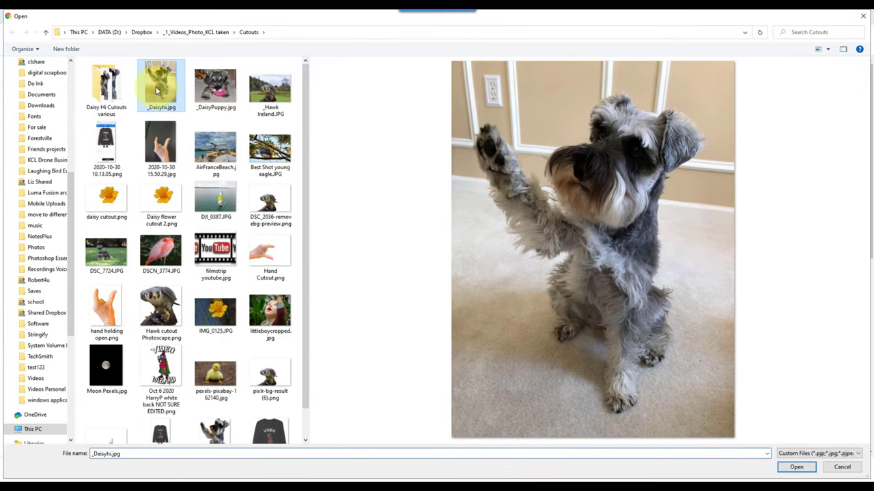
pyautogui.click(801, 470)
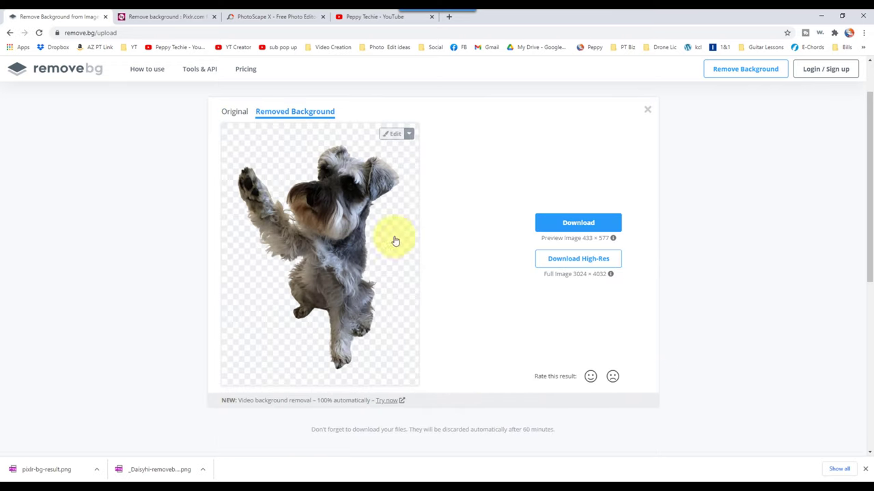
# Open the cutout in the editor and zoom in and out to inspect the fur edges.
pyautogui.click(399, 140)
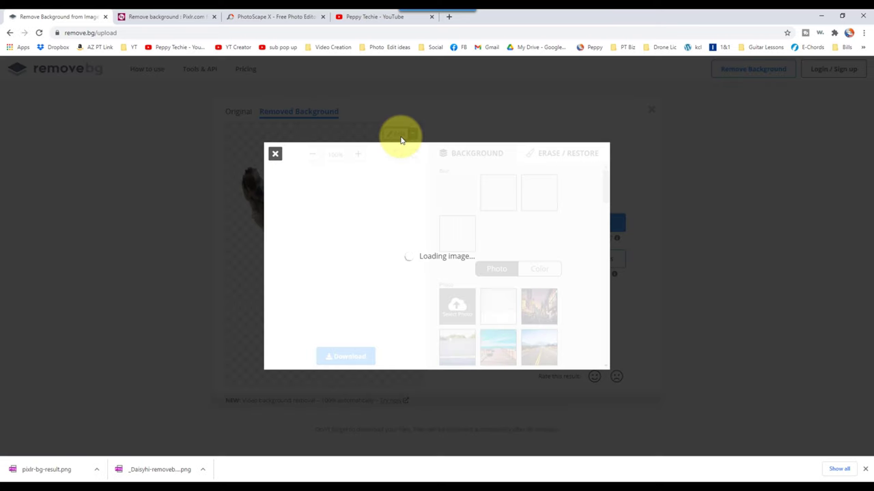
pyautogui.click(358, 109)
pyautogui.click(357, 109)
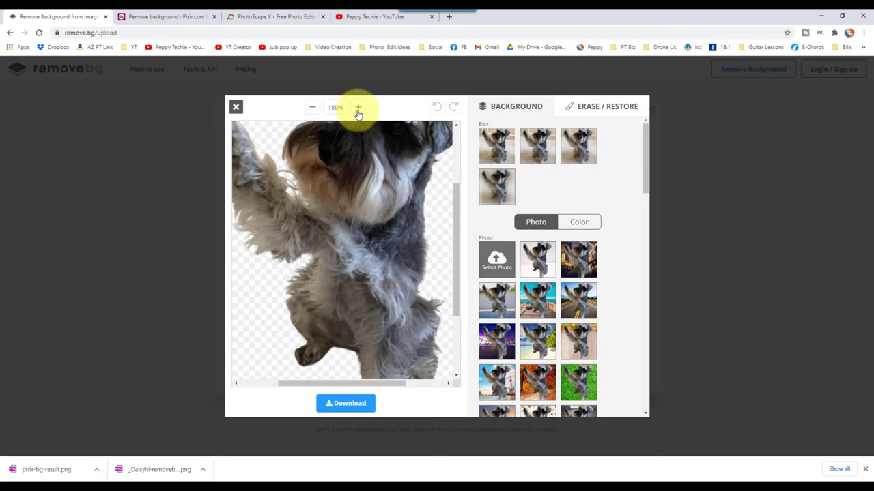
pyautogui.click(358, 109)
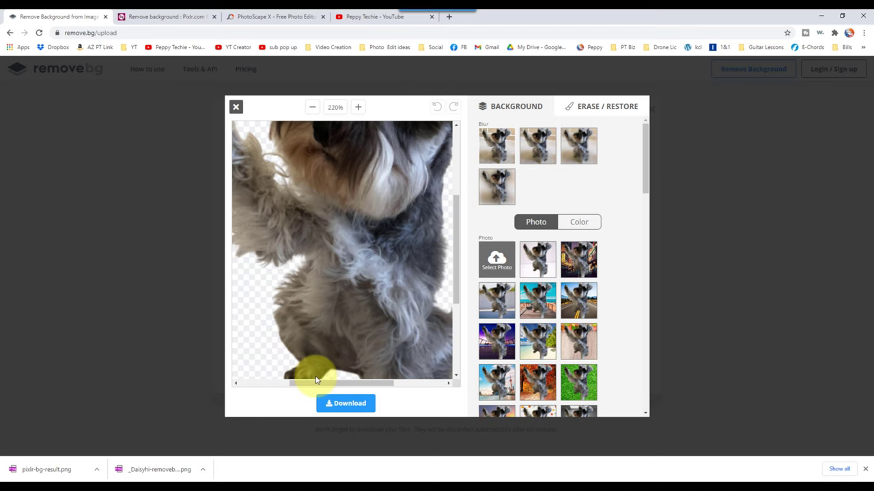
pyautogui.moveTo(321, 383); pyautogui.dragTo(272, 384)
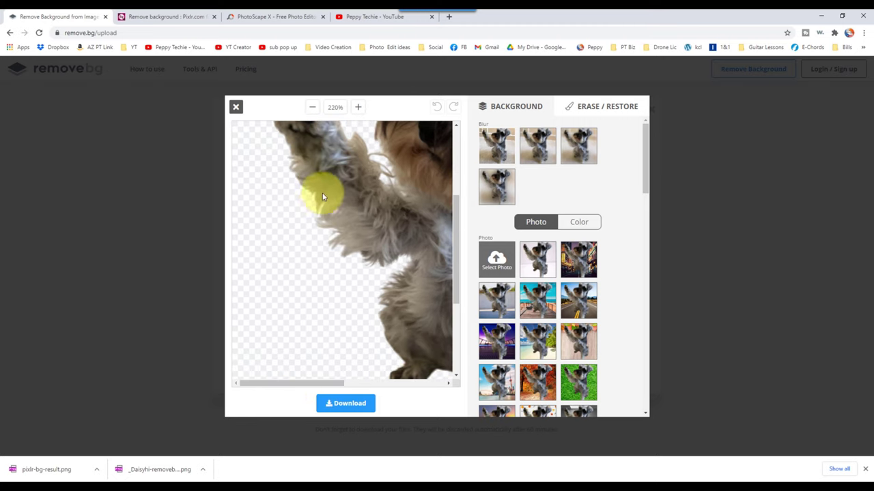
pyautogui.moveTo(454, 218); pyautogui.dragTo(455, 179)
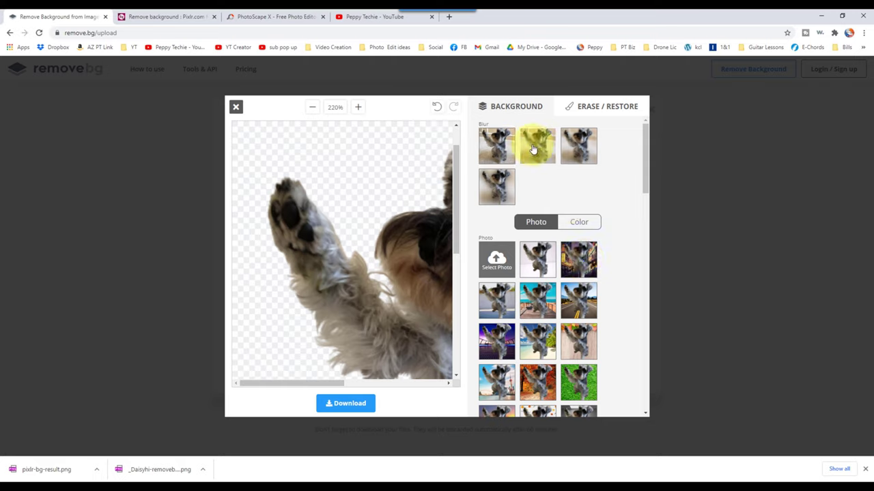
pyautogui.click(314, 109)
pyautogui.click(312, 109)
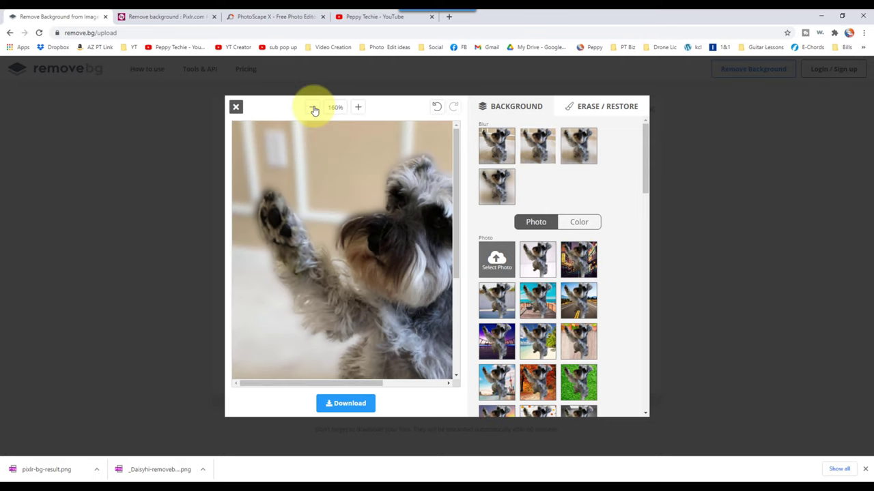
pyautogui.click(312, 109)
pyautogui.click(309, 111)
pyautogui.click(358, 108)
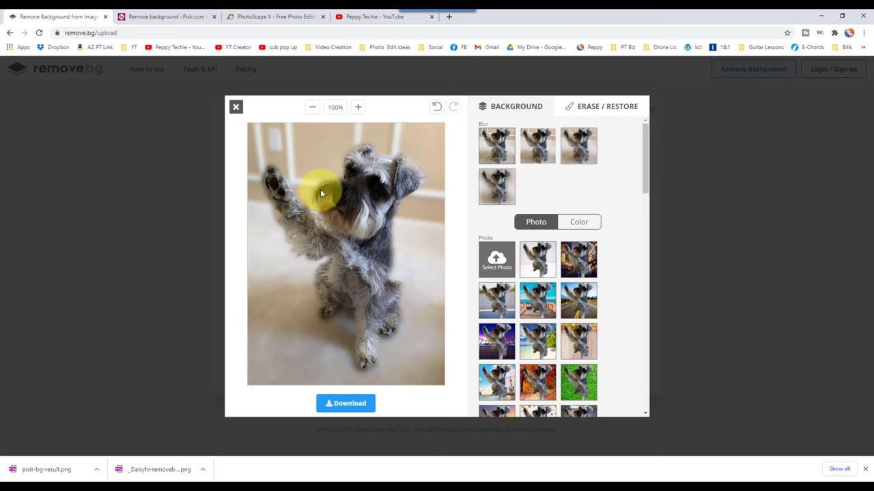
# Try blurred and road-photo backgrounds, then settle on the green grass photo background.
pyautogui.click(575, 150)
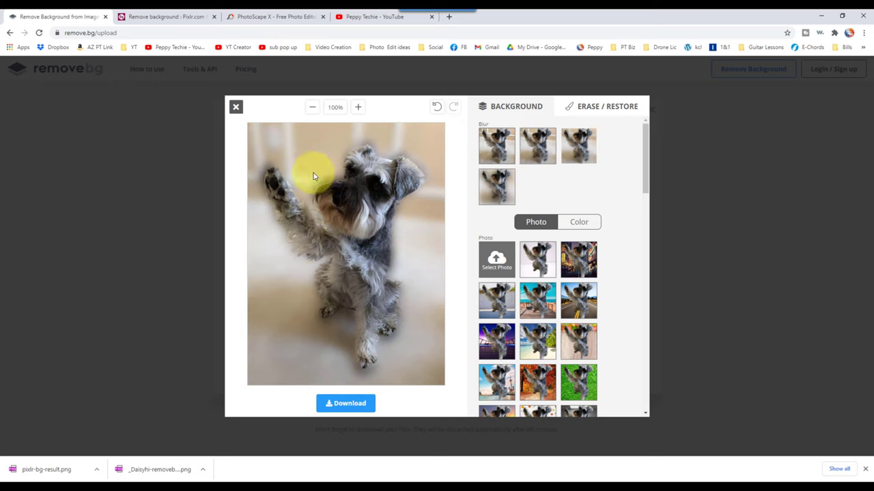
pyautogui.click(498, 186)
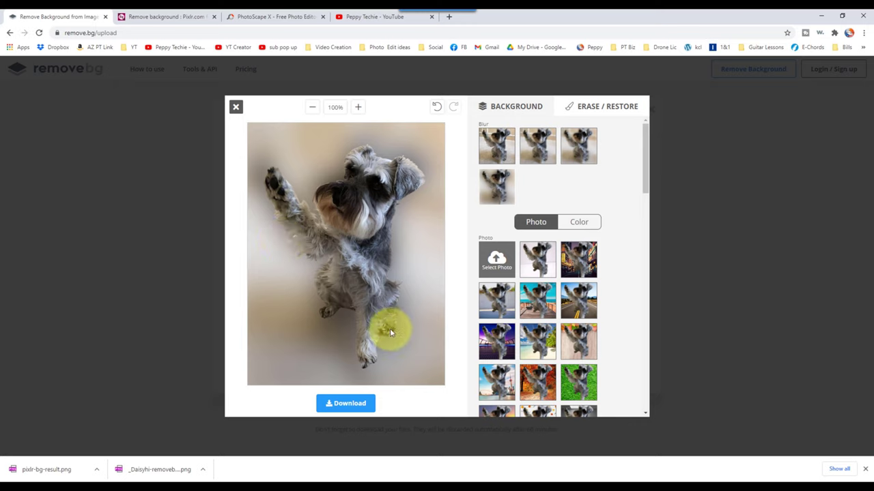
pyautogui.click(588, 306)
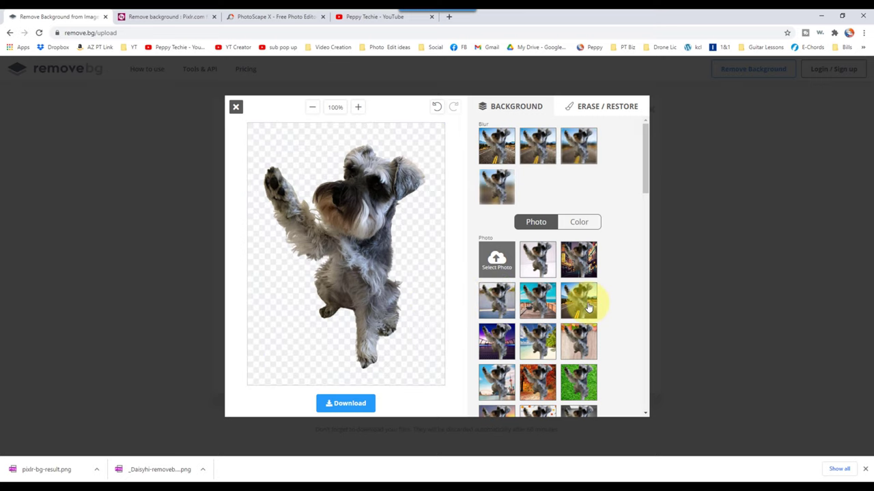
pyautogui.click(498, 143)
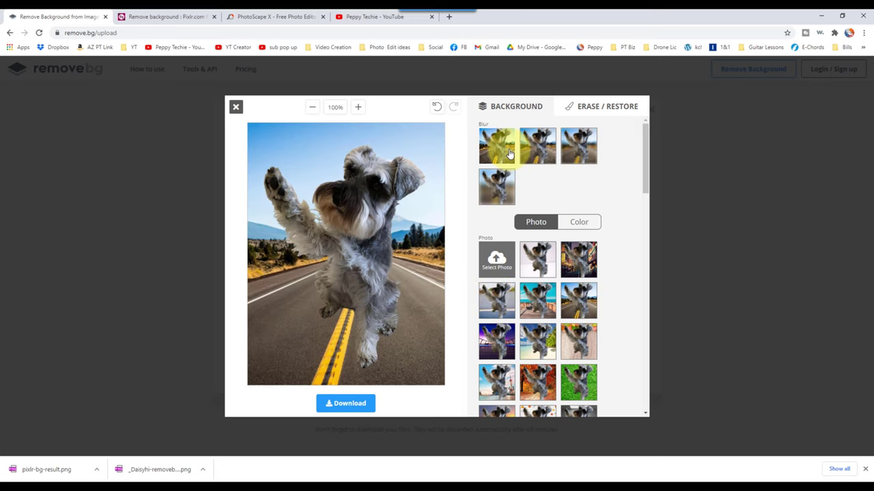
pyautogui.click(573, 396)
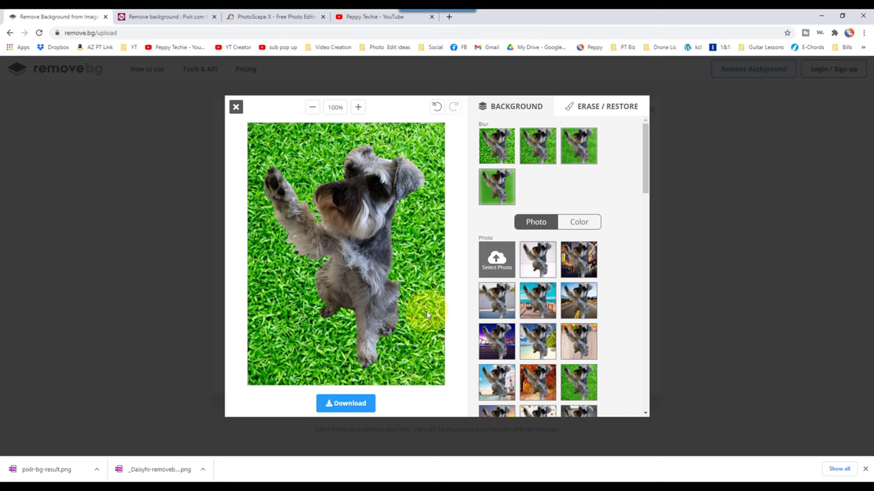
# Show the Erase/Restore brushes, try Restore, shrink brush size to minimum, and return to Erase.
pyautogui.click(617, 111)
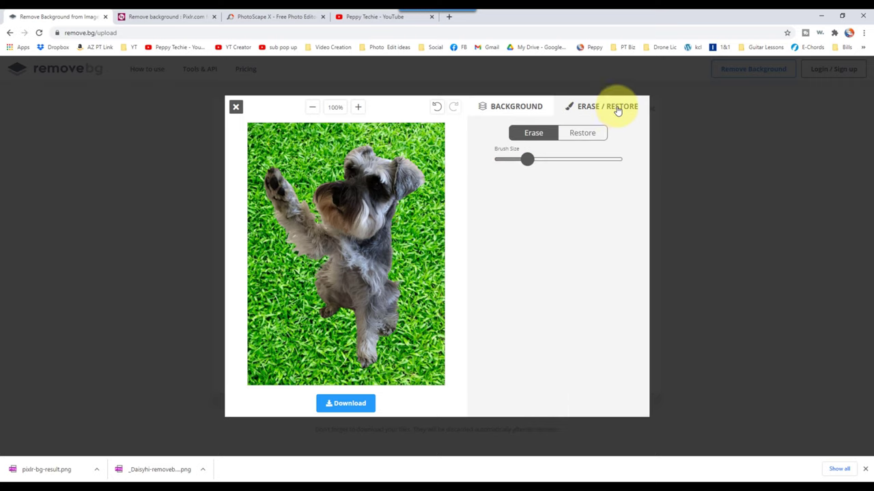
pyautogui.click(596, 136)
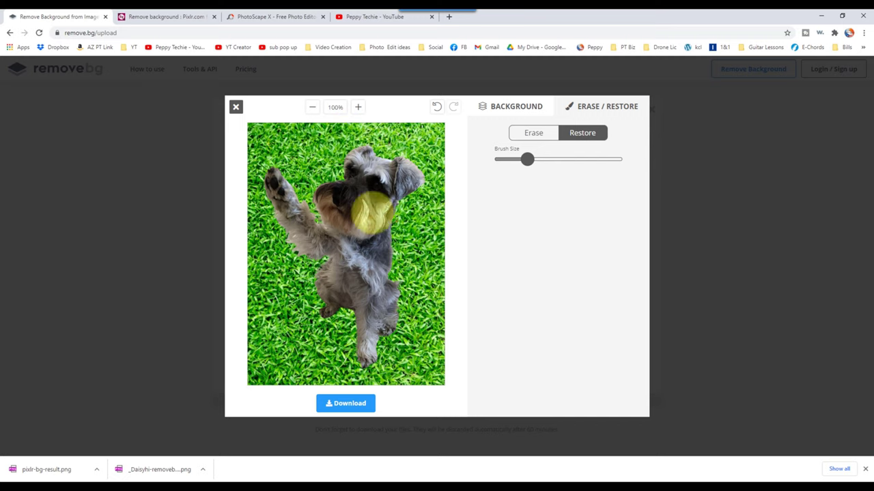
pyautogui.moveTo(544, 168)
pyautogui.mouseDown()
pyautogui.moveTo(563, 168)
pyautogui.moveTo(516, 168)
pyautogui.mouseUp()
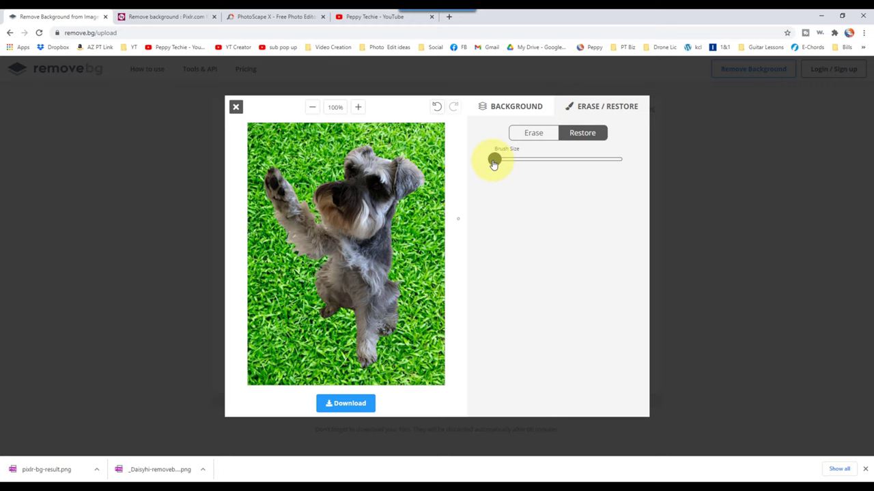
pyautogui.click(531, 132)
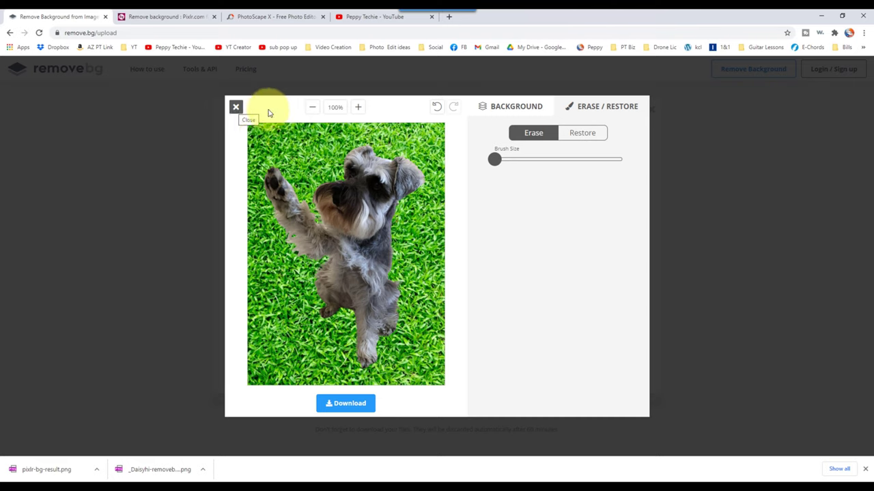
# Close the editor, check the 433 × 577 preview size, and switch to the Pixlr tab.
pyautogui.click(524, 109)
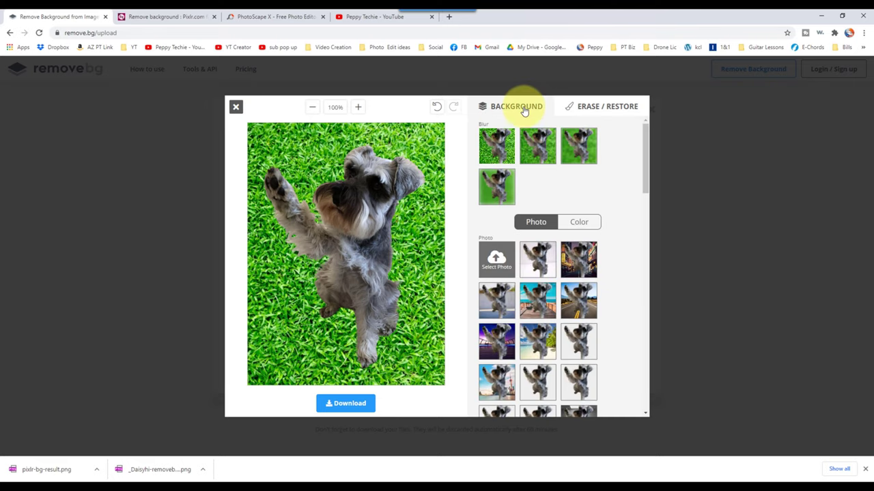
pyautogui.click(236, 107)
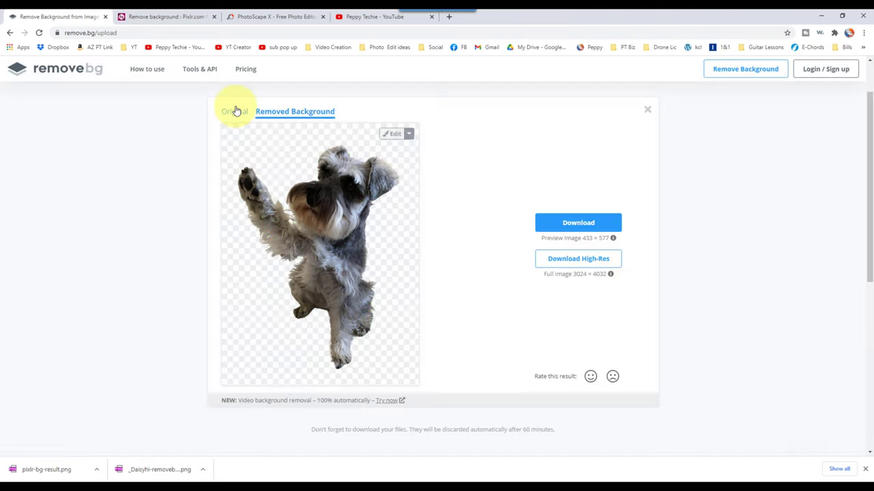
pyautogui.click(613, 239)
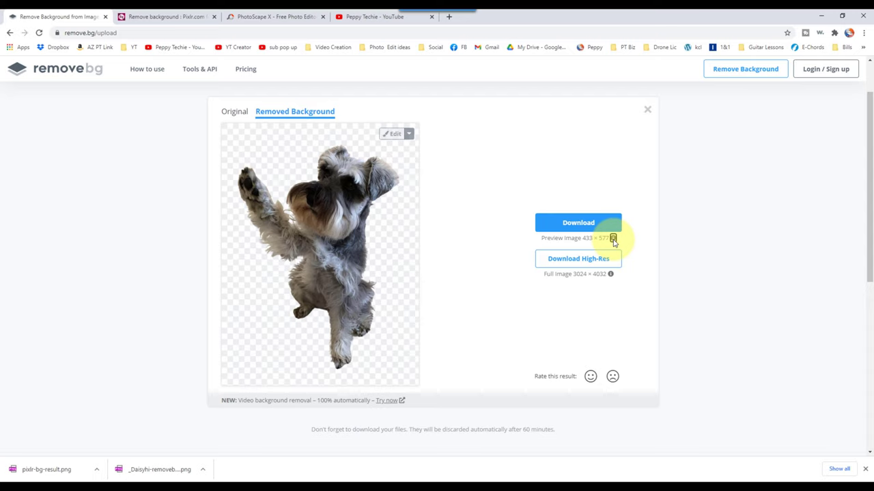
pyautogui.moveTo(613, 239)
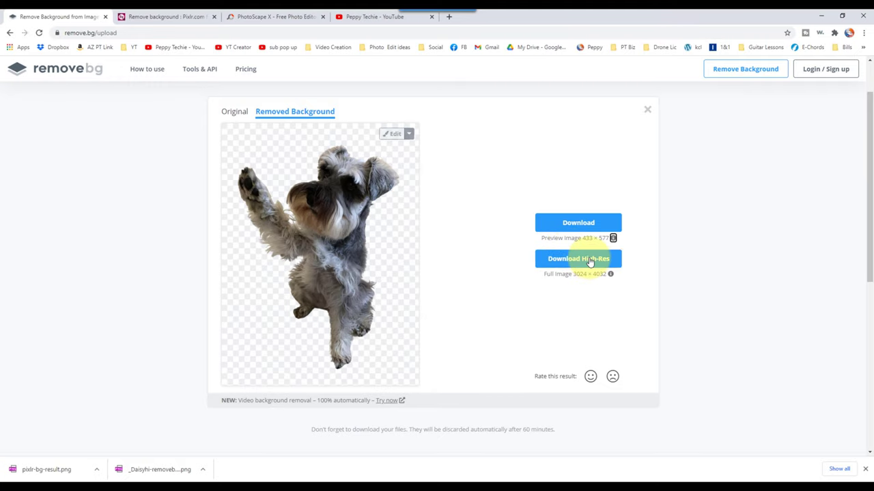
pyautogui.hotkey('ctrl', 'Tab')
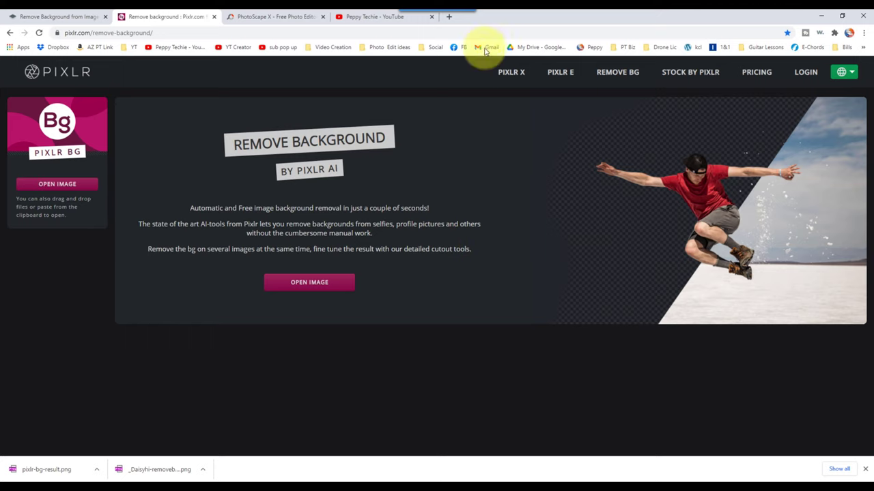
pyautogui.click(512, 72)
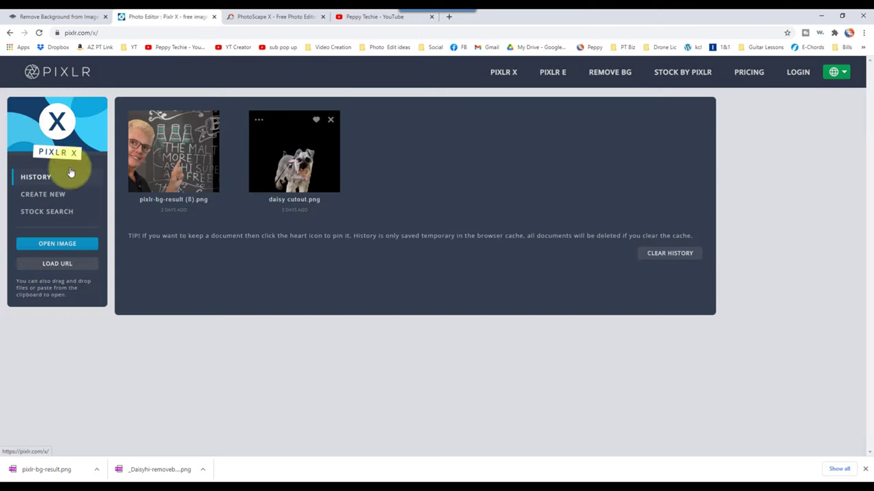
pyautogui.click(562, 75)
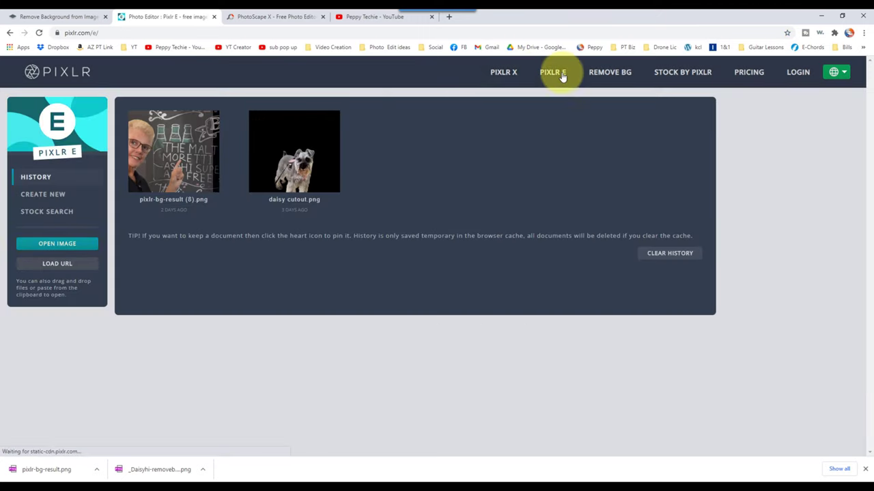
pyautogui.click(600, 72)
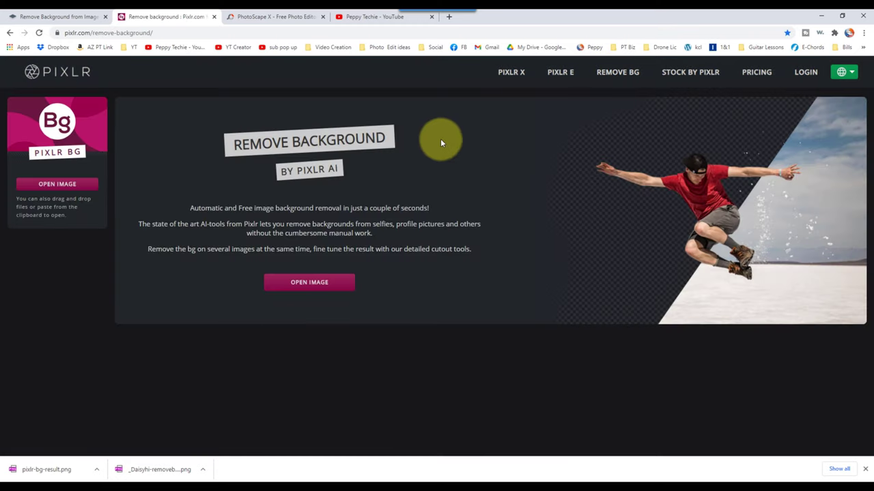
# Load _Daisyhi.jpg from the Cutouts folder into Pixlr BG.
pyautogui.click(316, 288)
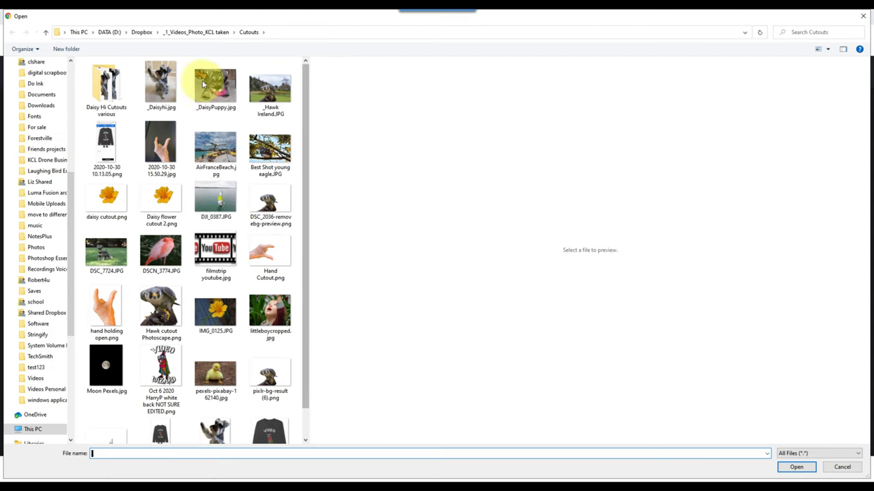
pyautogui.click(160, 85)
pyautogui.click(797, 467)
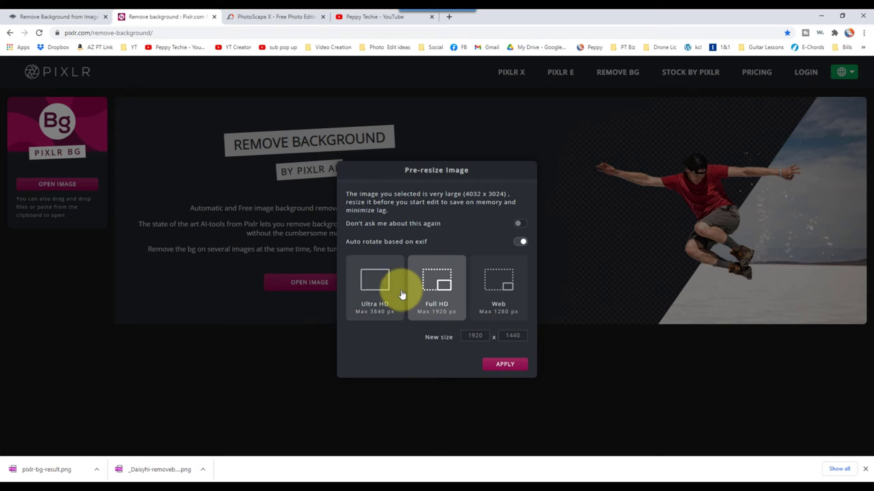
# Turn off auto-rotate and choose the Full HD 1920 × 1440 resize after trying Web.
pyautogui.click(354, 246)
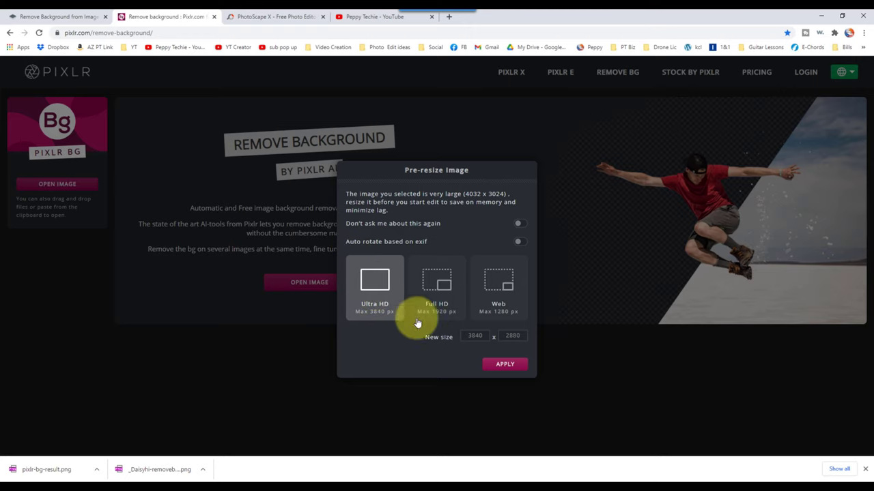
pyautogui.click(477, 335)
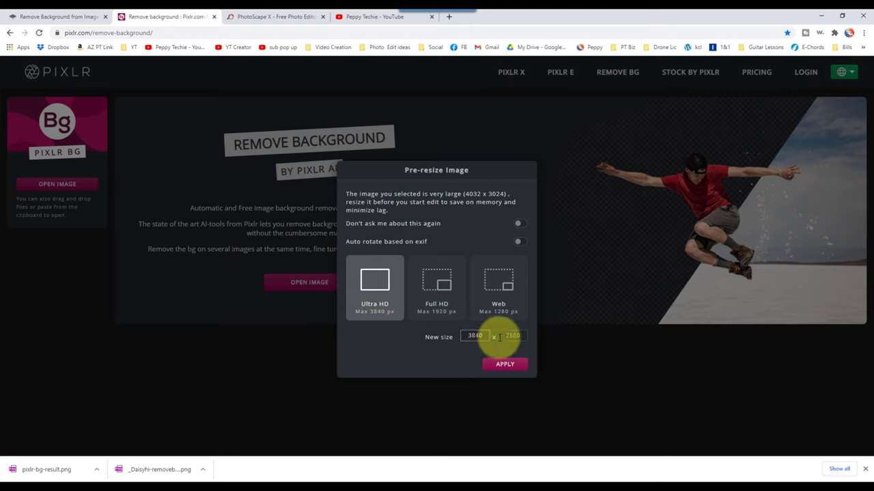
pyautogui.click(527, 336)
pyautogui.click(439, 286)
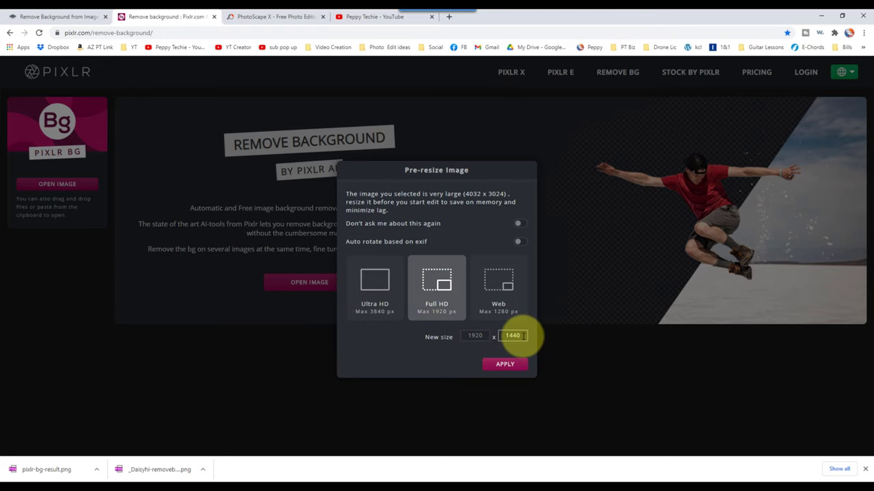
pyautogui.click(503, 288)
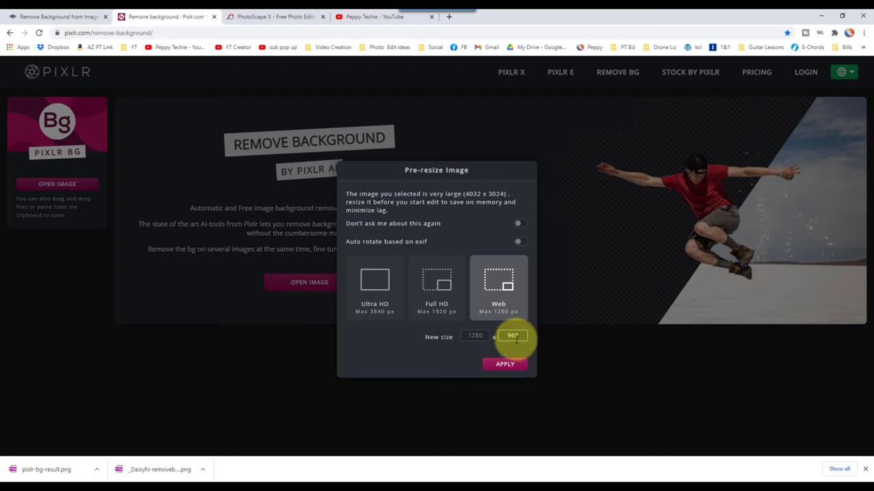
pyautogui.click(444, 299)
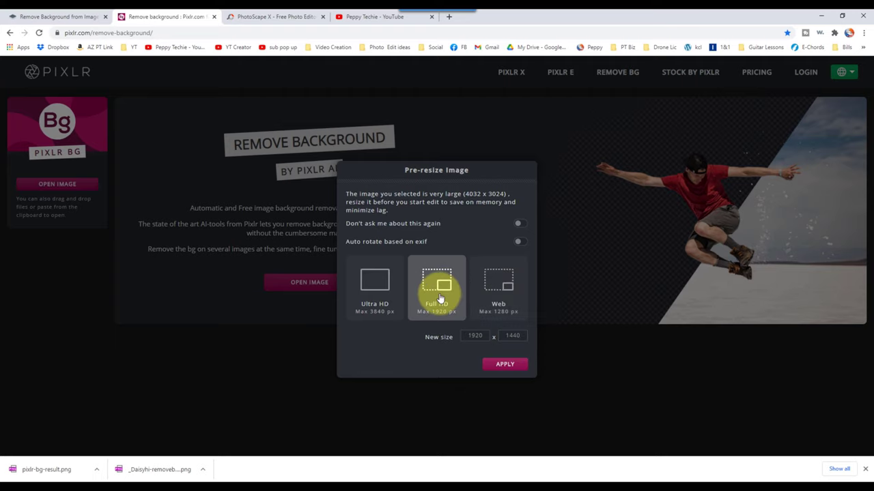
# Apply the Full HD resize to remove the background, then zoom to inspect the cutout edges.
pyautogui.click(506, 367)
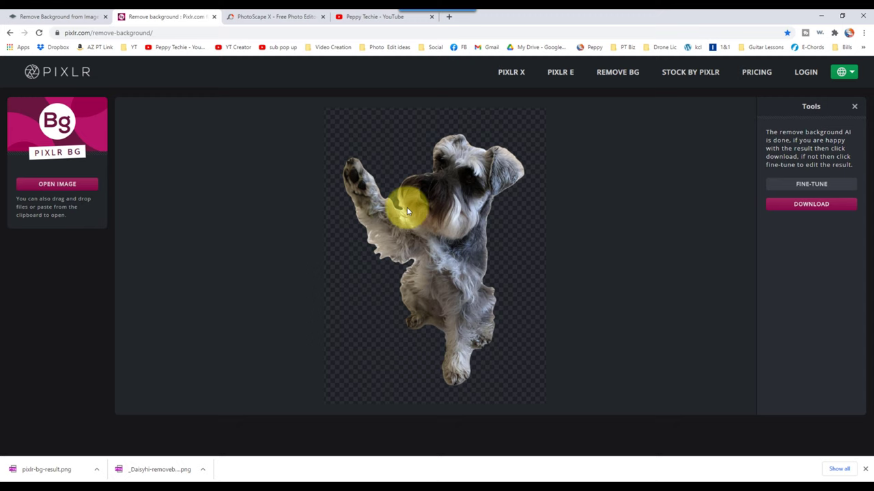
pyautogui.scroll(6, 406, 217)
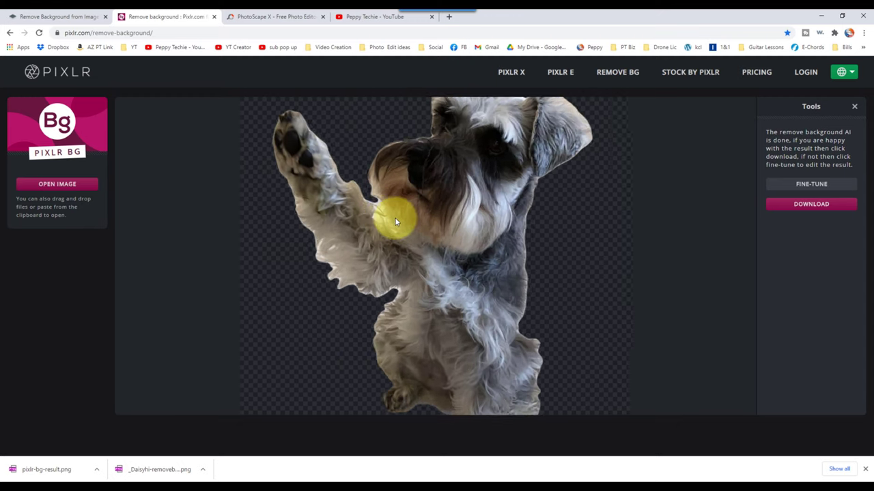
pyautogui.scroll(1, 316, 220)
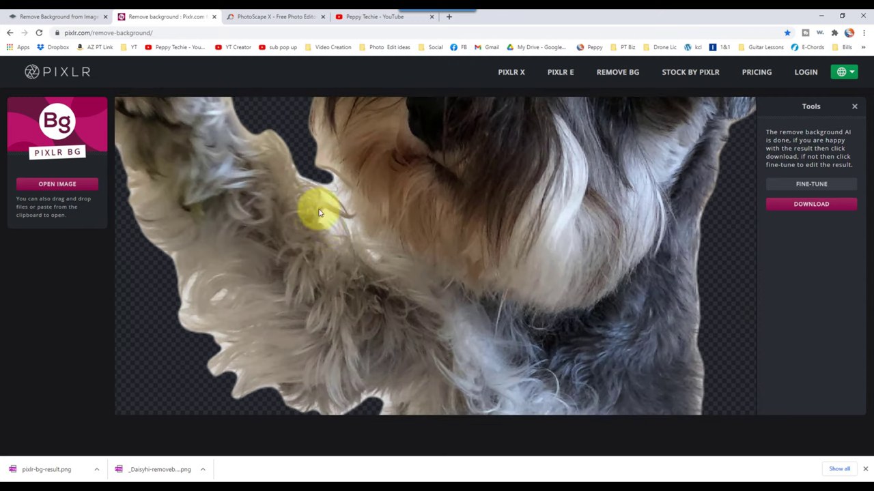
pyautogui.scroll(-5, 320, 229)
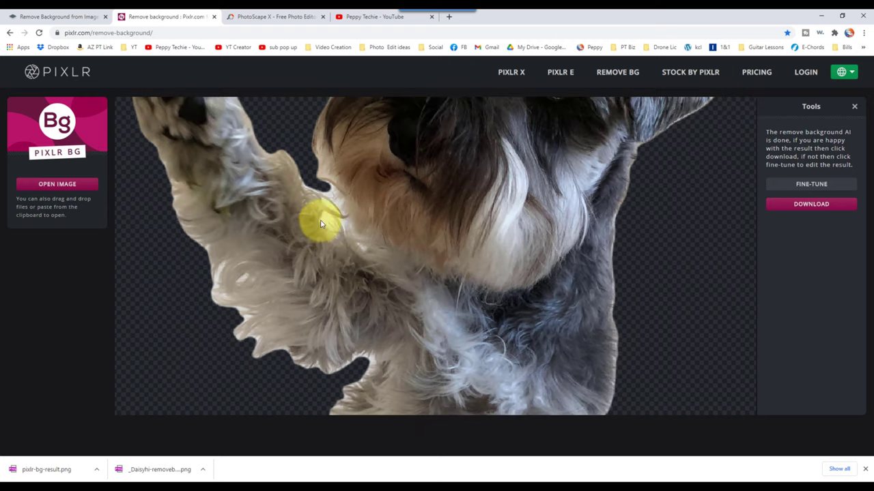
pyautogui.scroll(-3, 301, 280)
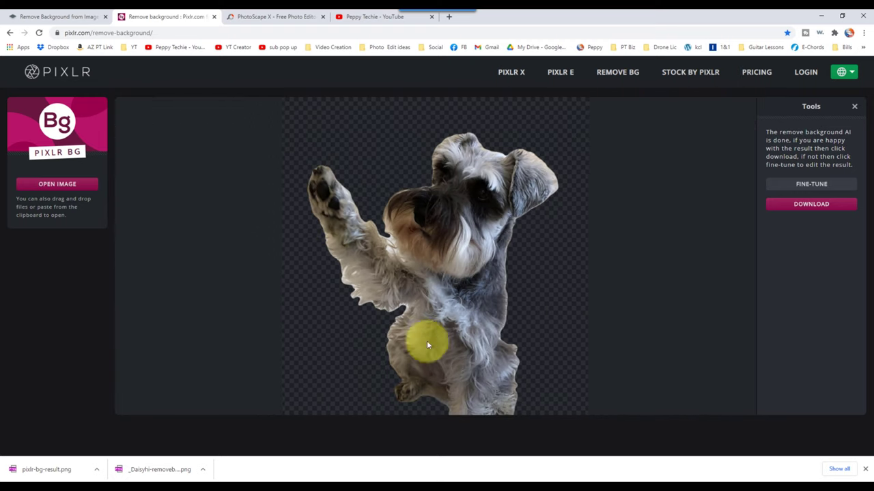
pyautogui.scroll(-2, 417, 348)
pyautogui.scroll(4, 453, 375)
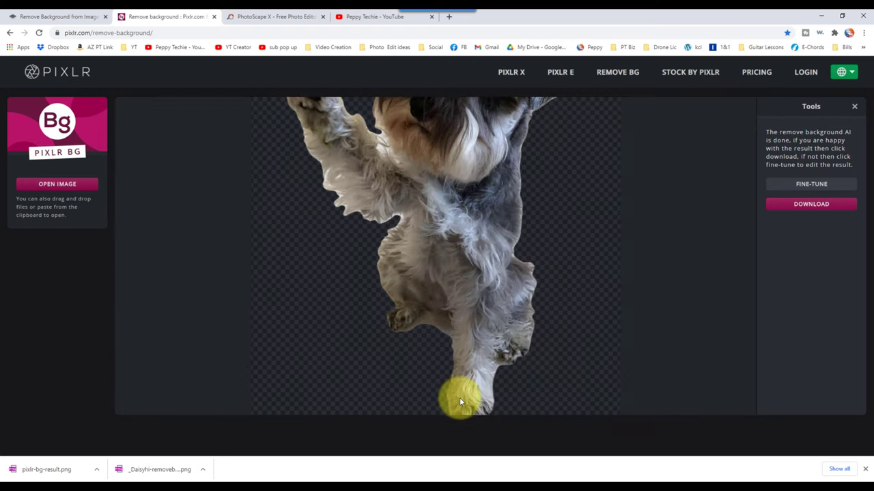
pyautogui.scroll(2, 459, 399)
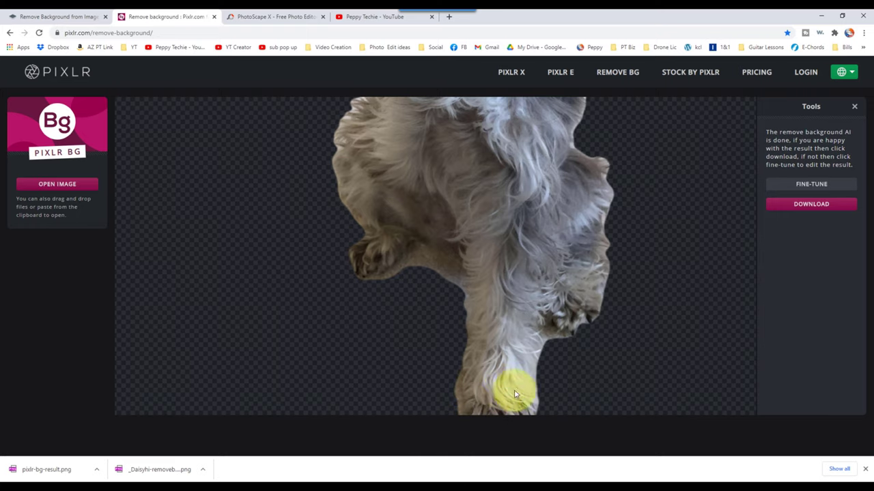
pyautogui.scroll(-5, 505, 387)
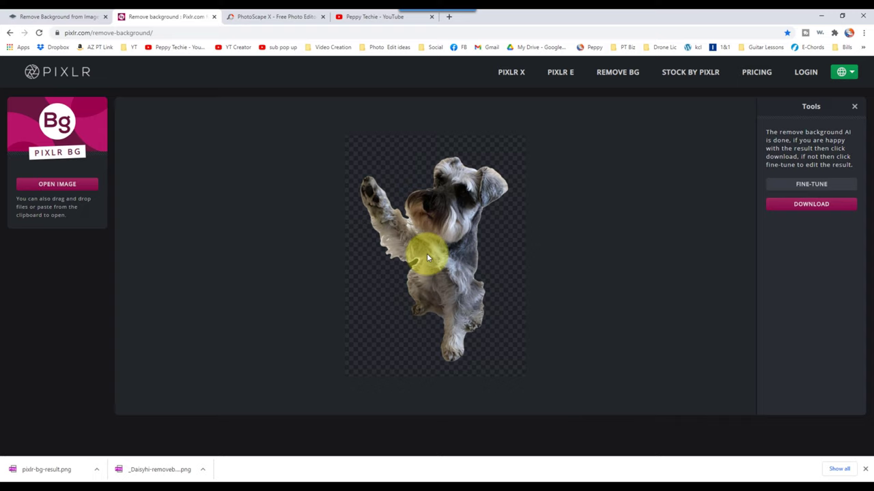
# Open Fine-Tune, try the Magic tool's tolerance and the Shape tool, then select Lasso.
pyautogui.click(811, 186)
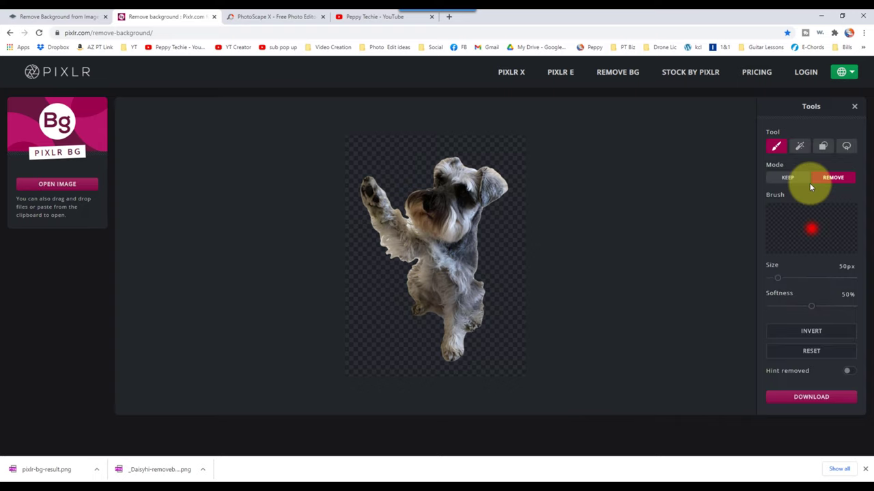
pyautogui.click(801, 147)
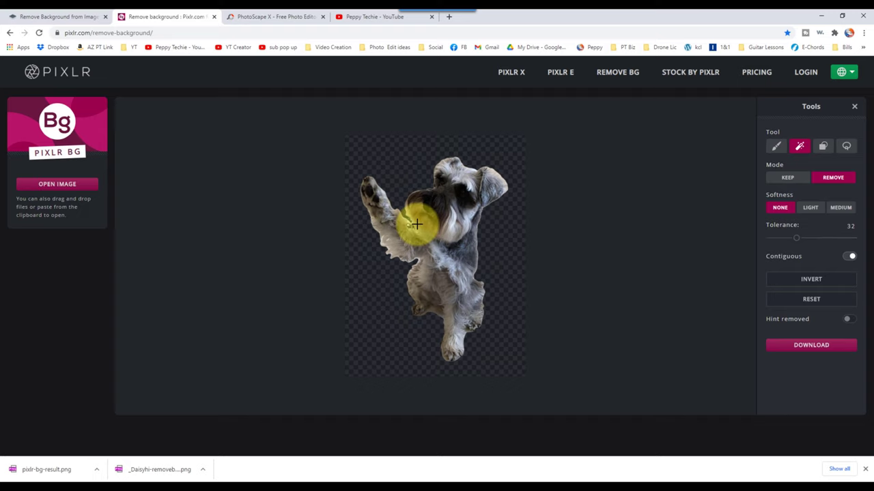
pyautogui.moveTo(796, 238)
pyautogui.mouseDown()
pyautogui.moveTo(853, 245)
pyautogui.moveTo(783, 239)
pyautogui.moveTo(794, 240)
pyautogui.mouseUp()
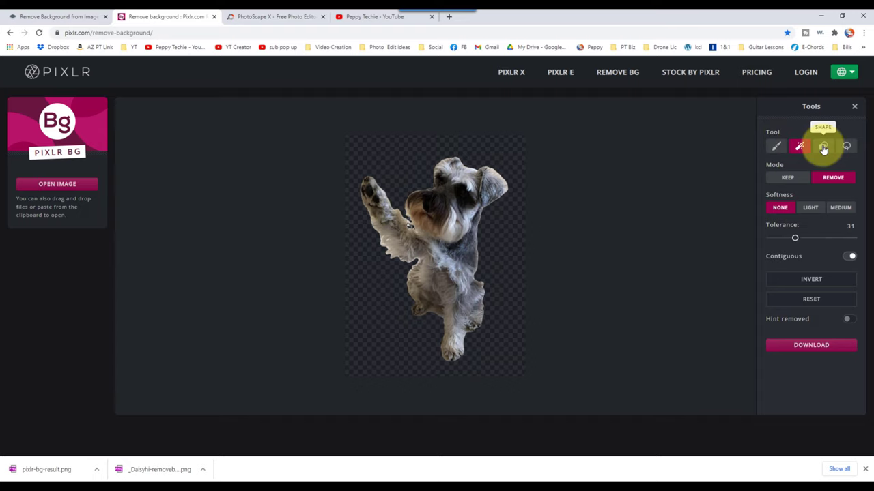
pyautogui.click(823, 148)
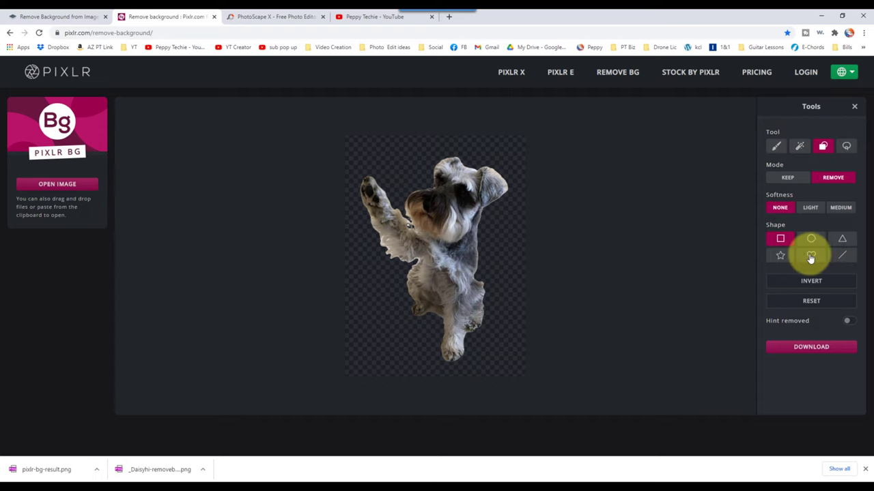
pyautogui.click(847, 147)
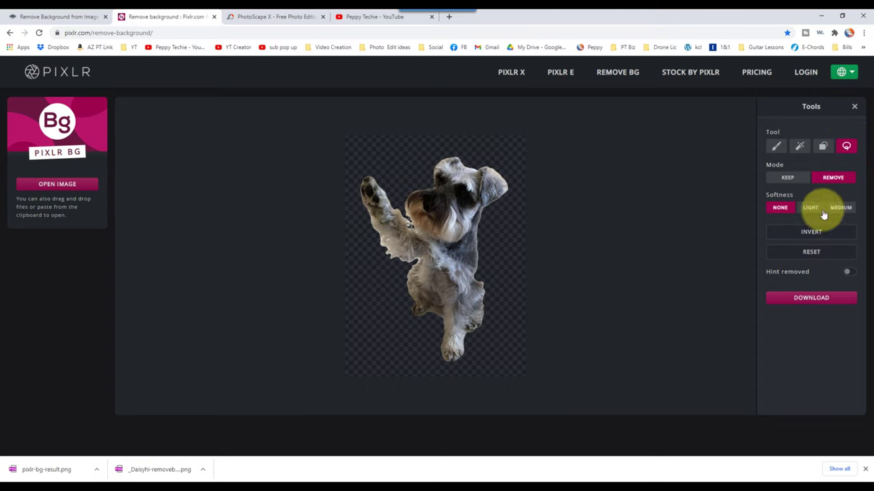
# Switch to the Draw brush, preview the mask with Invert twice, and turn on Hint removed.
pyautogui.click(776, 148)
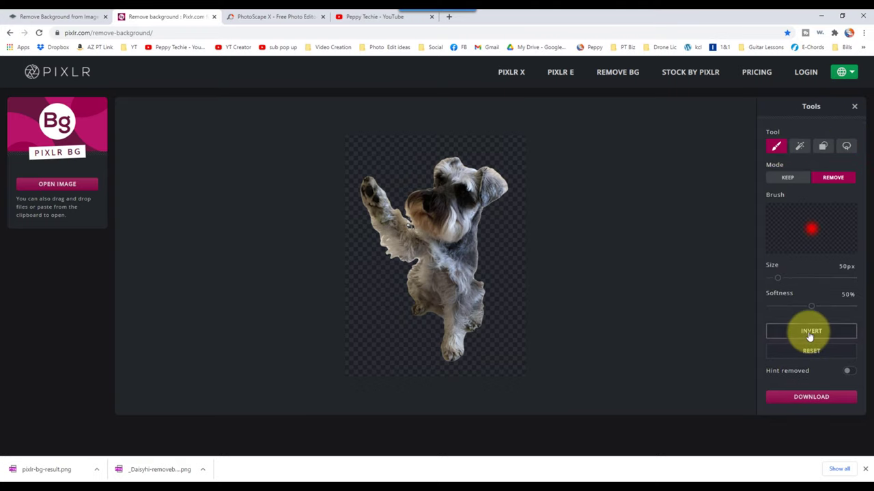
pyautogui.click(810, 333)
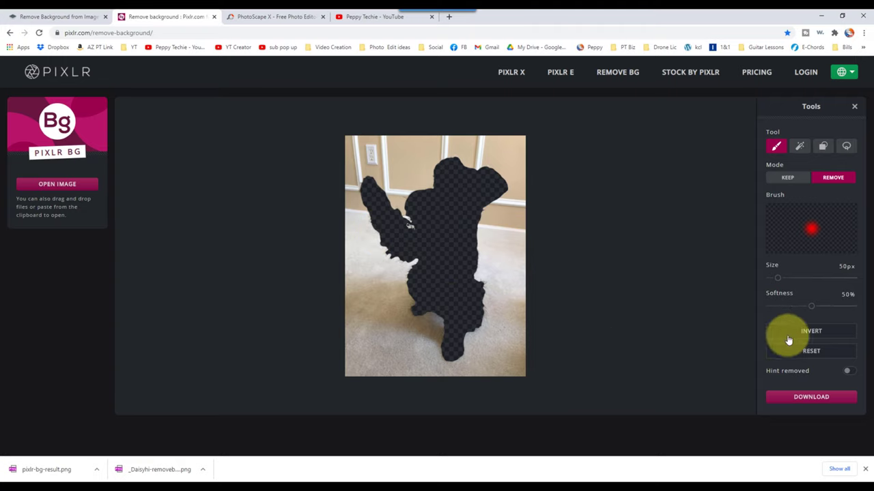
pyautogui.click(813, 333)
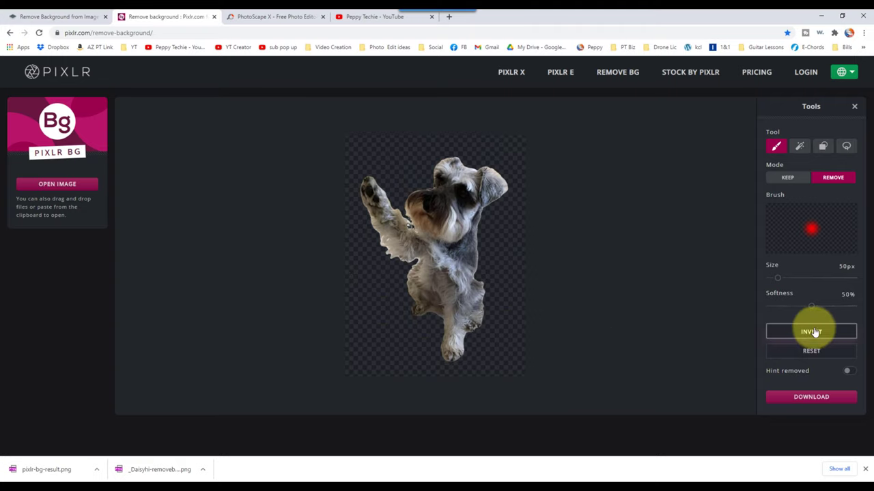
pyautogui.click(850, 372)
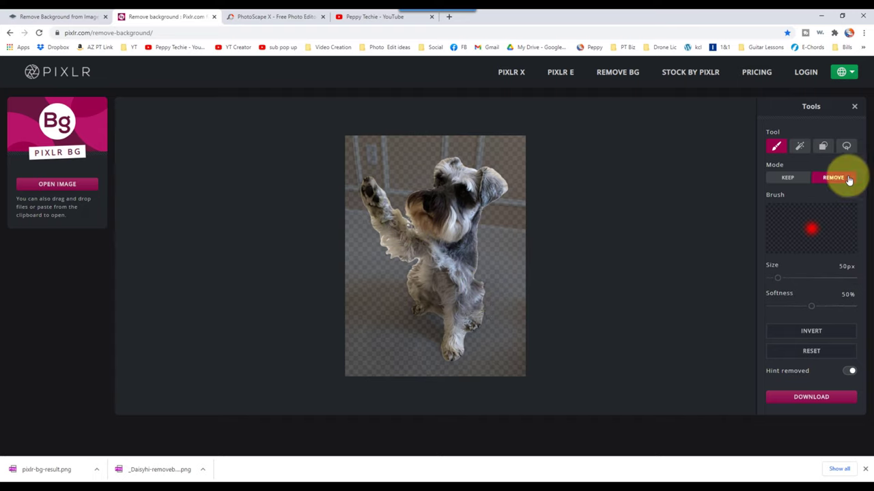
# Set brush softness to 35% and erase leftover background near the ear and left paw.
pyautogui.scroll(3, 413, 246)
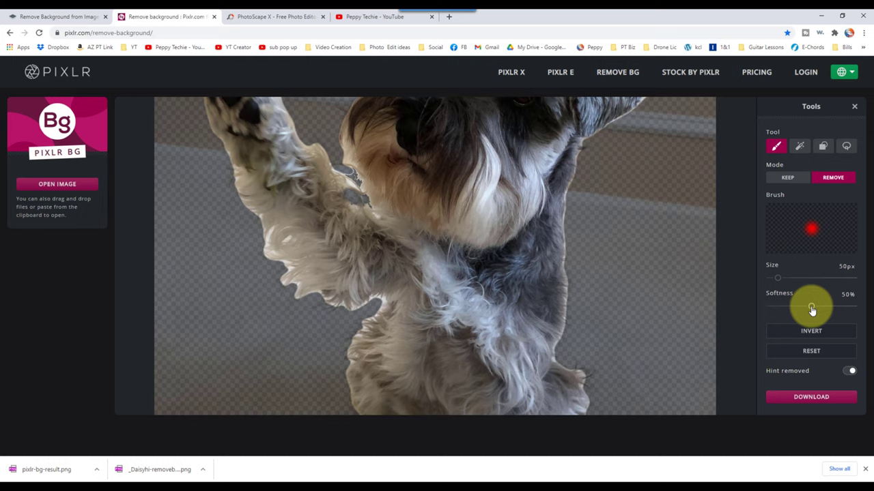
pyautogui.moveTo(812, 307); pyautogui.dragTo(763, 313)
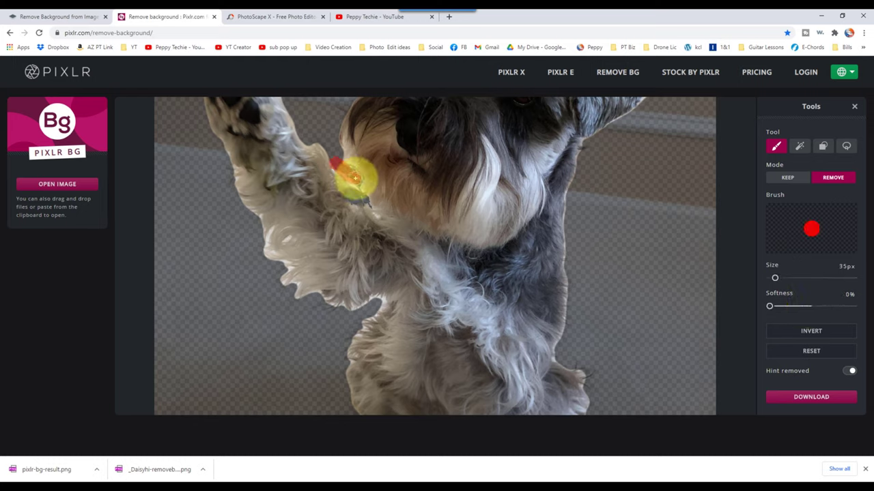
pyautogui.moveTo(355, 178); pyautogui.dragTo(347, 171)
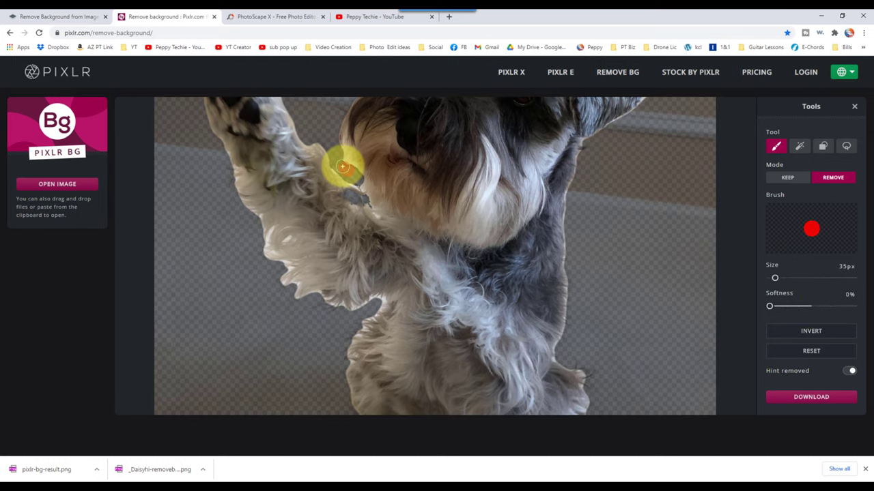
pyautogui.moveTo(770, 311); pyautogui.dragTo(803, 312)
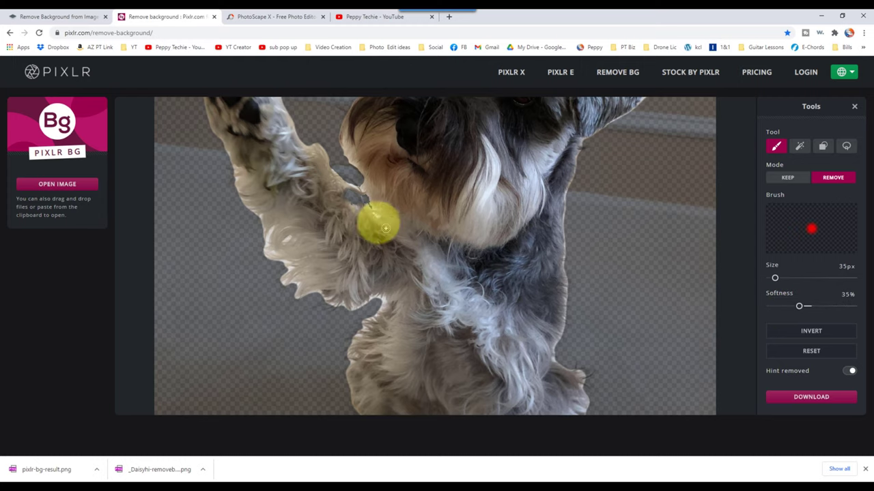
pyautogui.moveTo(341, 166)
pyautogui.mouseDown()
pyautogui.moveTo(357, 188)
pyautogui.moveTo(321, 152)
pyautogui.mouseUp()
# Erase leftover background along the dog's right edge, lower paws and beside the paw.
pyautogui.moveTo(597, 163)
pyautogui.mouseDown()
pyautogui.moveTo(578, 171)
pyautogui.moveTo(568, 212)
pyautogui.moveTo(569, 196)
pyautogui.moveTo(568, 379)
pyautogui.mouseUp()
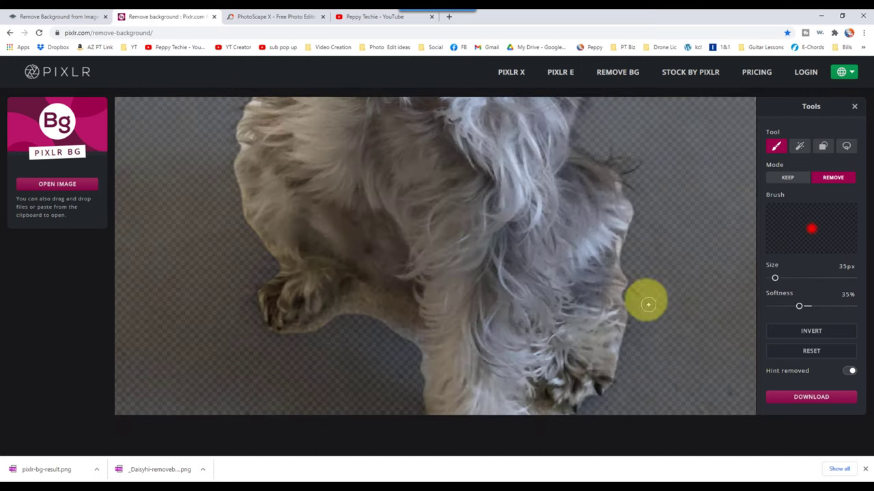
pyautogui.moveTo(632, 212); pyautogui.dragTo(628, 259)
pyautogui.moveTo(464, 314); pyautogui.dragTo(471, 380)
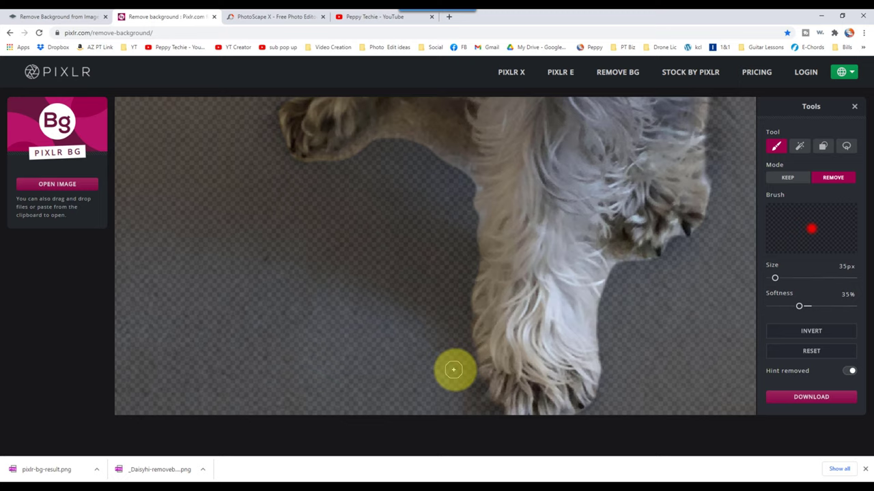
pyautogui.scroll(-3, 452, 369)
pyautogui.moveTo(369, 259)
pyautogui.mouseDown()
pyautogui.moveTo(403, 250)
pyautogui.moveTo(452, 253)
pyautogui.mouseUp()
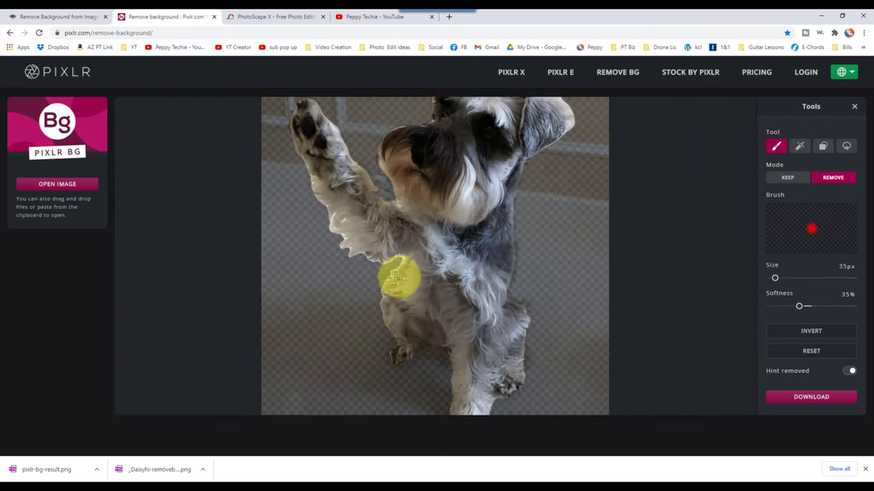
pyautogui.moveTo(361, 276); pyautogui.dragTo(382, 248)
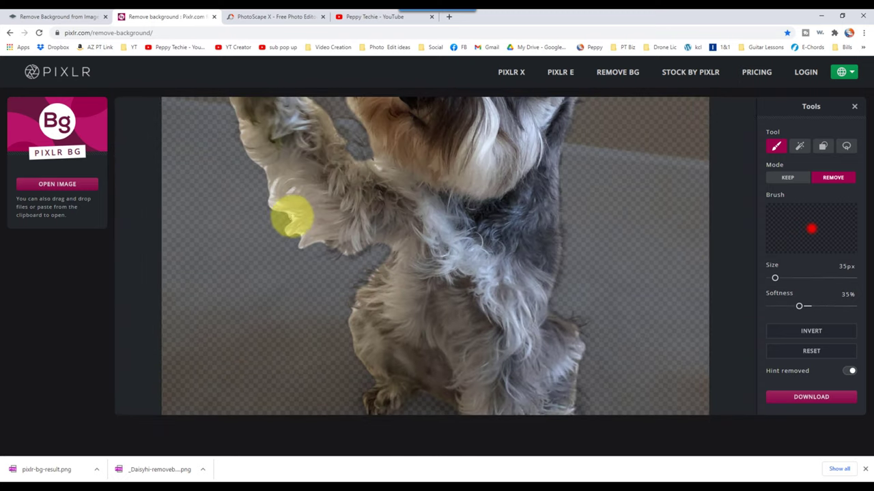
pyautogui.scroll(1, 417, 301)
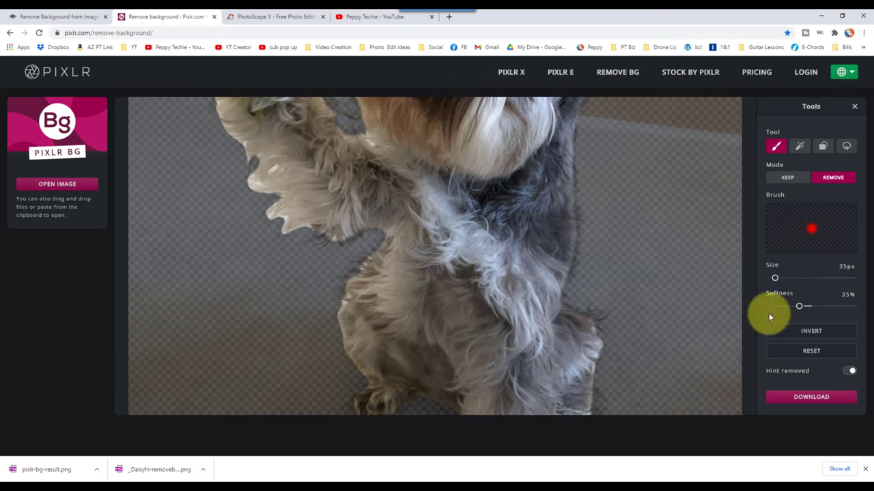
# Turn off Hint removed, verify with Invert twice, then download and open pixlr-bg-result (1).png.
pyautogui.click(844, 374)
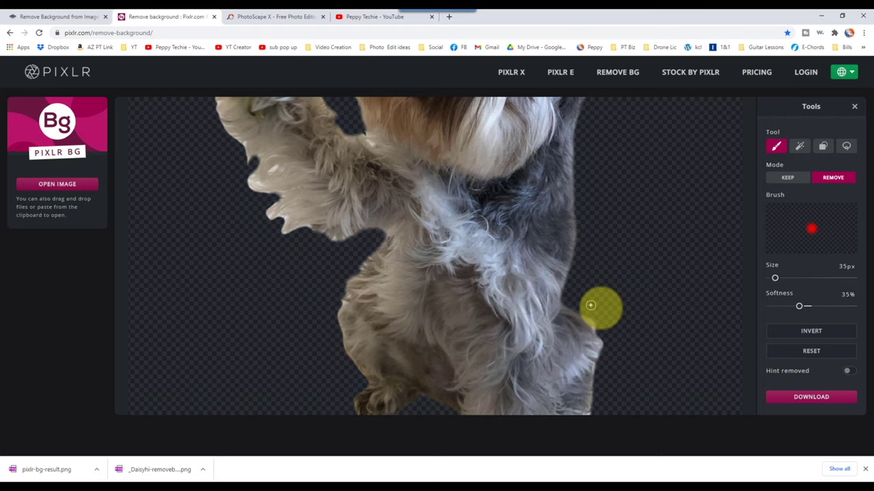
pyautogui.scroll(-1, 685, 330)
pyautogui.scroll(-2, 685, 329)
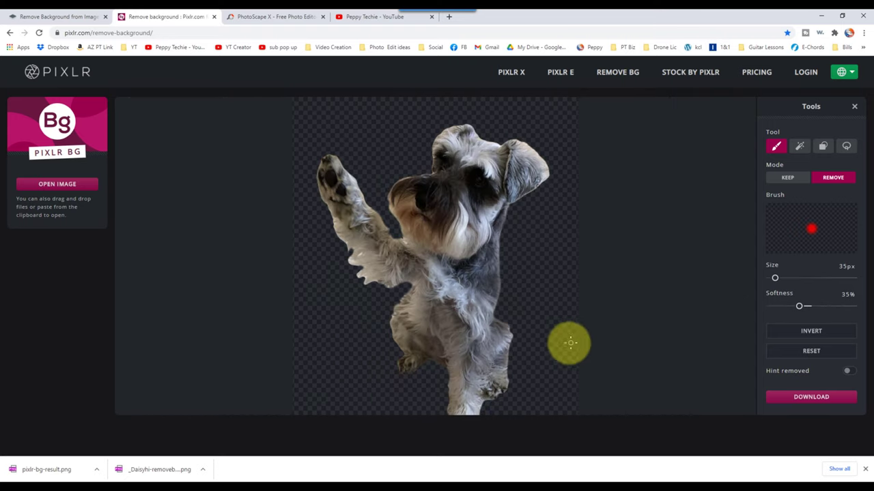
pyautogui.click(826, 333)
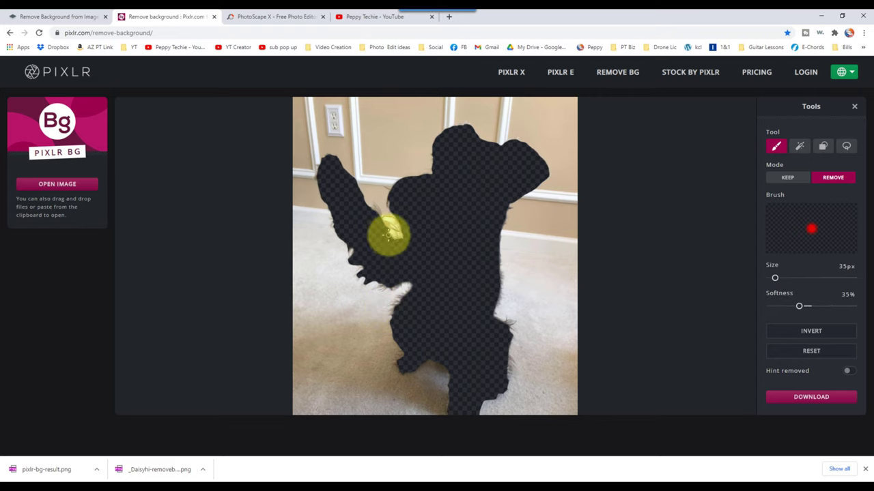
pyautogui.click(824, 334)
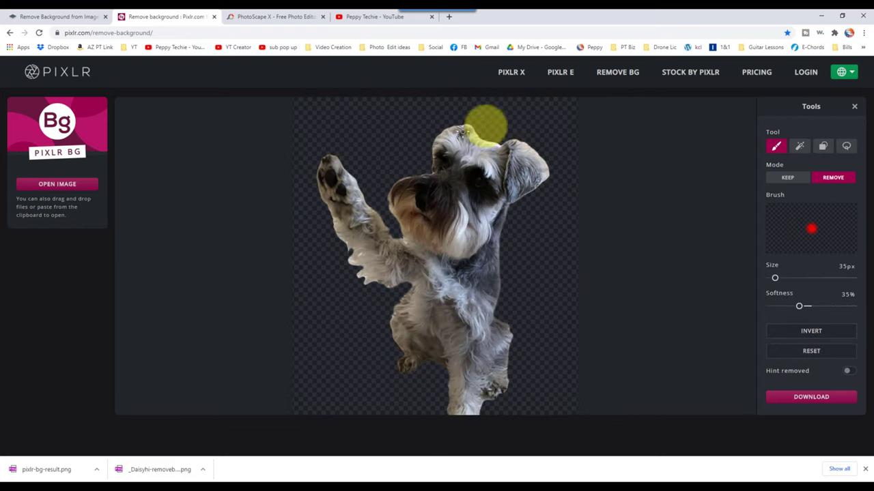
pyautogui.click(819, 400)
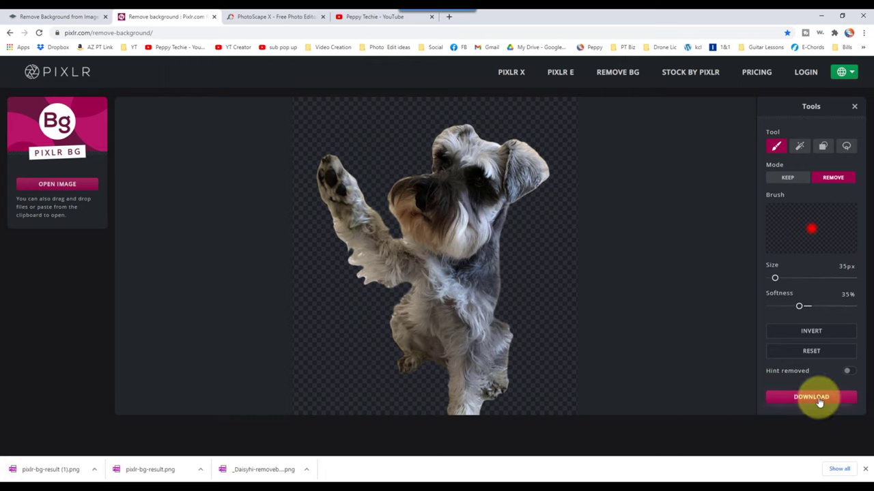
pyautogui.click(63, 473)
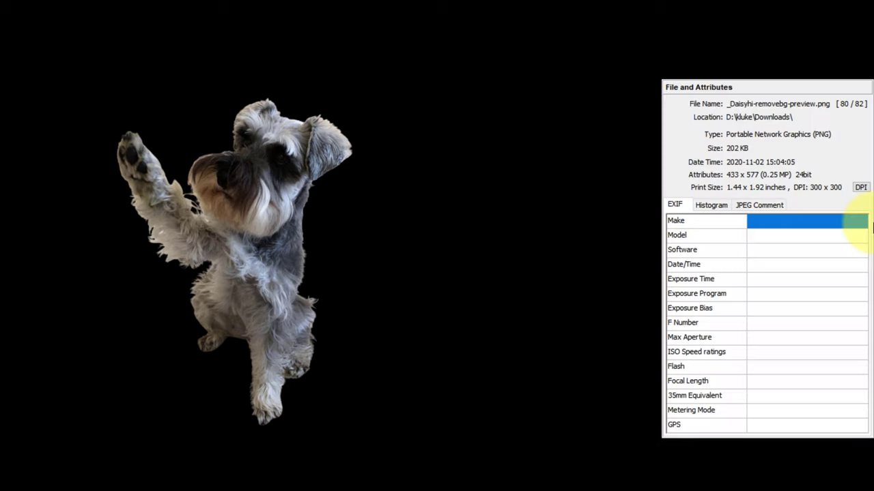
# Open the Set DPI dialog for the remove.bg schnauzer cutout in FastStone.
pyautogui.click(861, 188)
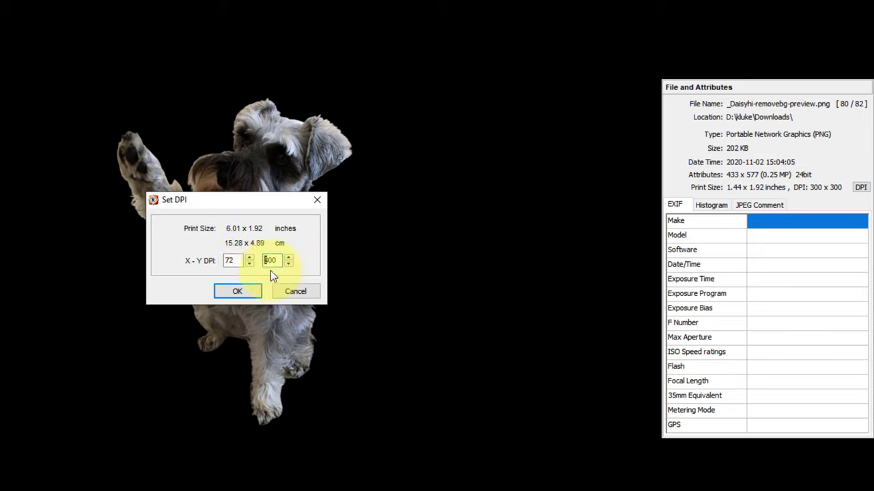
# Enter 72 as the cutout's DPI value.
pyautogui.write('72')
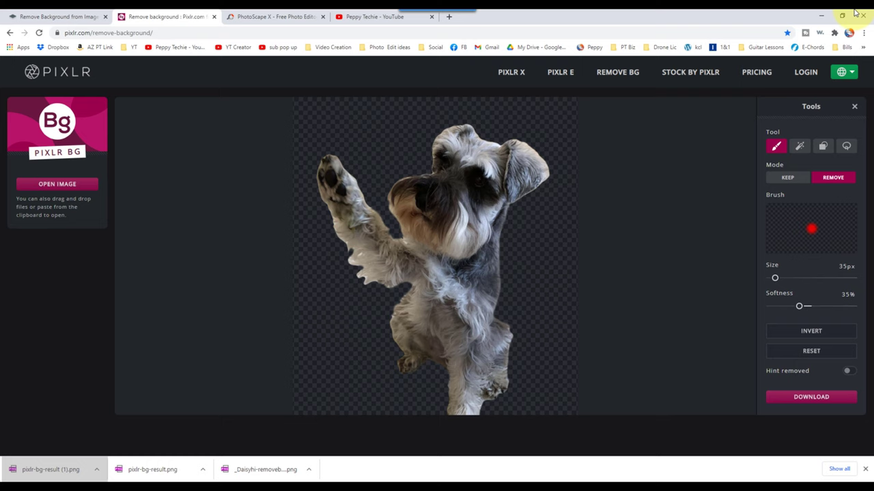
# Minimize Chrome and launch PhotoScape X from the desktop's Photo group.
pyautogui.click(821, 17)
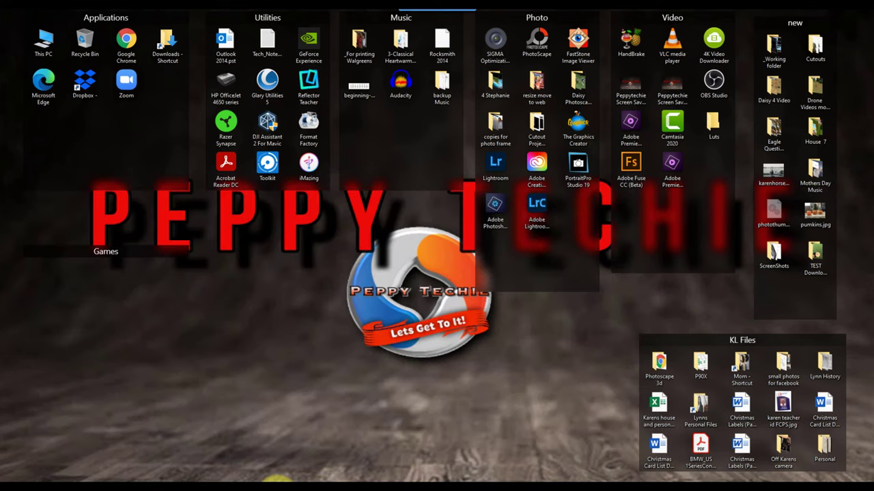
pyautogui.doubleClick(546, 40)
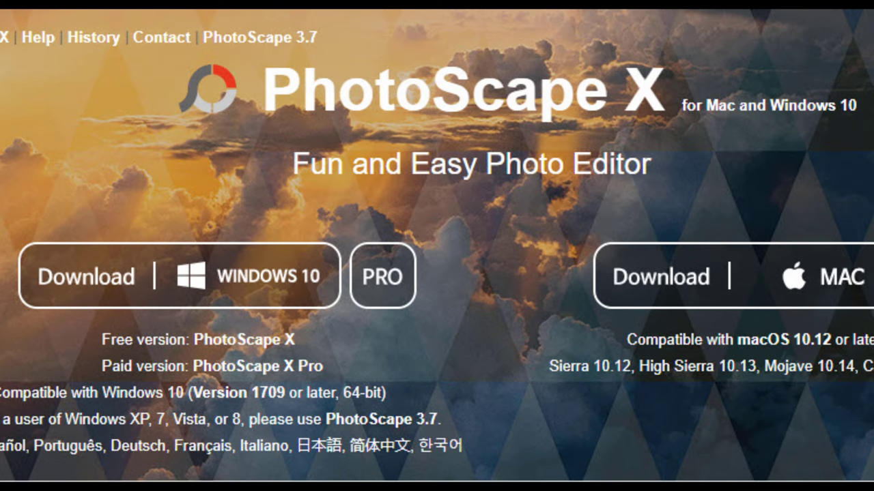
# Load the schnauzer photo into Cut Out, tweak Tolerance, and lasso-trace the dog into a black mask.
pyautogui.moveTo(17, 452); pyautogui.dragTo(468, 239)
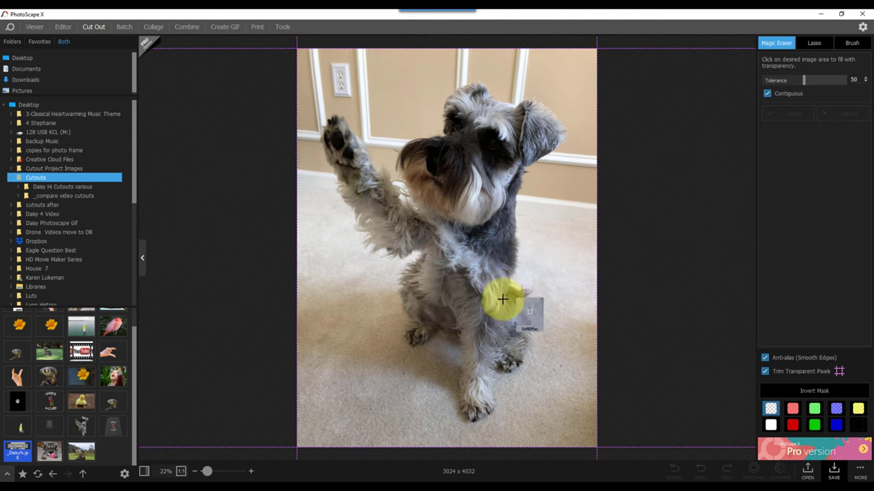
pyautogui.click(806, 83)
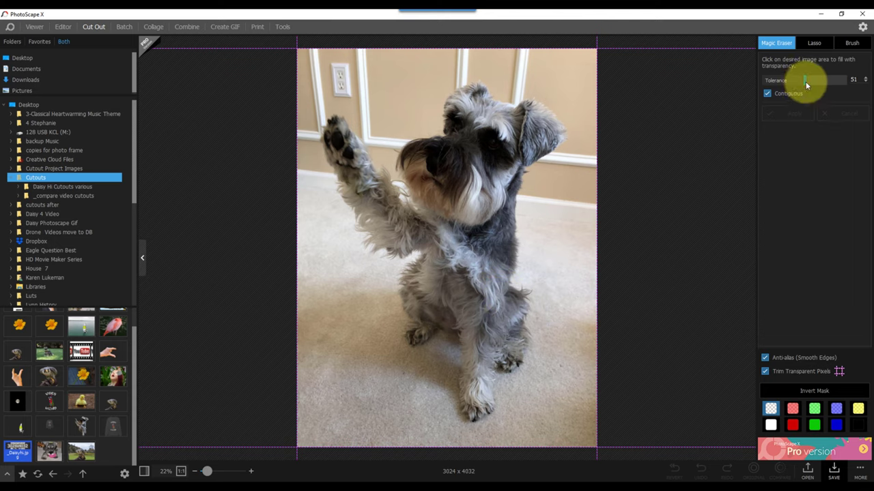
pyautogui.click(806, 82)
pyautogui.click(818, 43)
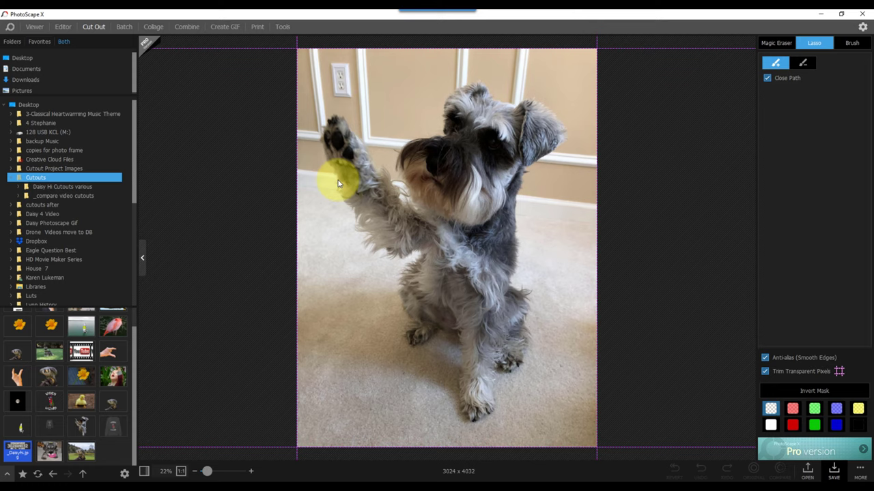
pyautogui.moveTo(339, 179)
pyautogui.mouseDown()
pyautogui.moveTo(324, 133)
pyautogui.moveTo(343, 121)
pyautogui.moveTo(410, 208)
pyautogui.moveTo(400, 162)
pyautogui.mouseUp()
pyautogui.moveTo(441, 140)
pyautogui.mouseDown()
pyautogui.moveTo(446, 108)
pyautogui.moveTo(487, 86)
pyautogui.moveTo(490, 98)
pyautogui.moveTo(554, 120)
pyautogui.moveTo(565, 145)
pyautogui.moveTo(526, 179)
pyautogui.moveTo(507, 290)
pyautogui.moveTo(526, 317)
pyautogui.moveTo(525, 357)
pyautogui.moveTo(508, 375)
pyautogui.moveTo(492, 374)
pyautogui.moveTo(494, 413)
pyautogui.moveTo(465, 418)
pyautogui.moveTo(467, 352)
pyautogui.moveTo(443, 337)
pyautogui.moveTo(416, 347)
pyautogui.moveTo(416, 315)
pyautogui.moveTo(399, 287)
pyautogui.moveTo(421, 254)
pyautogui.moveTo(382, 251)
pyautogui.moveTo(338, 166)
pyautogui.mouseUp()
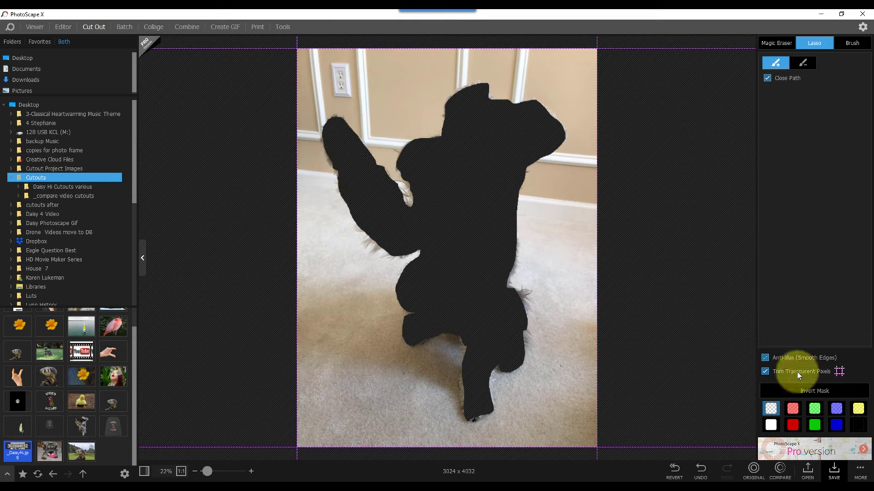
pyautogui.click(856, 45)
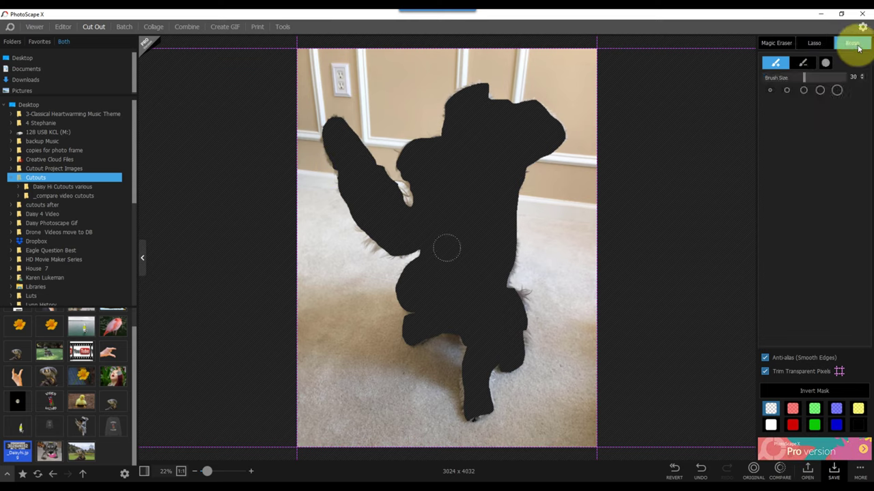
# Invert the mask to remove the background, then shrink the brush size to 8.
pyautogui.click(812, 393)
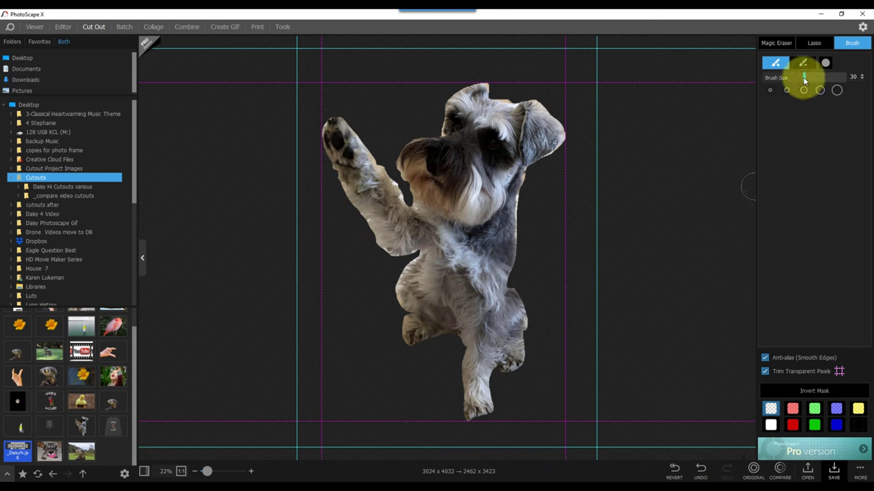
pyautogui.moveTo(804, 78); pyautogui.dragTo(775, 80)
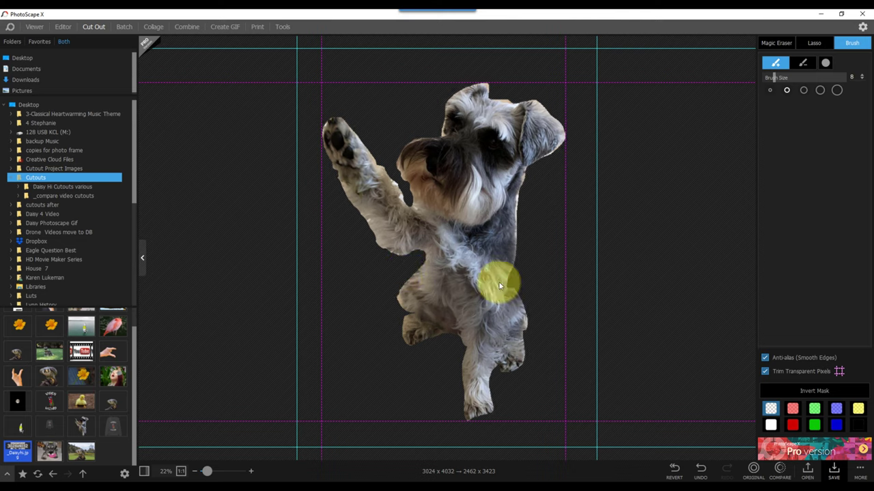
# Set the brush to a thin line shape rotated to -109 degrees.
pyautogui.click(825, 63)
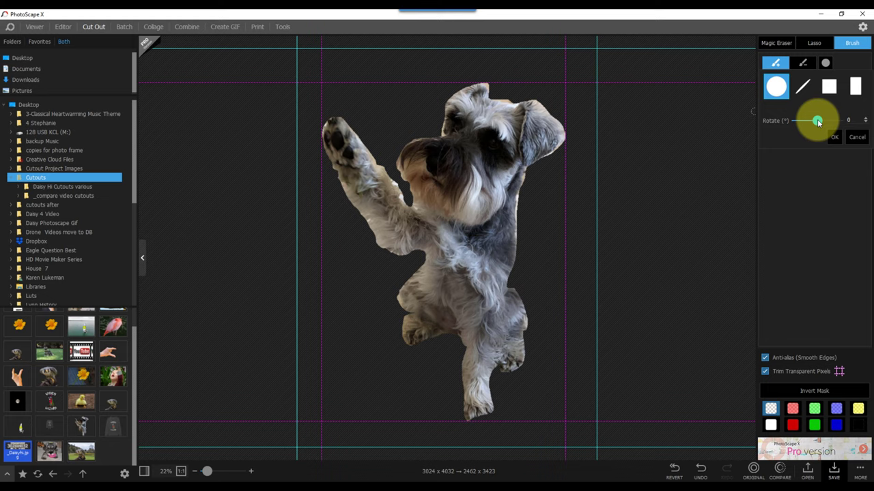
pyautogui.moveTo(828, 123); pyautogui.dragTo(804, 121)
pyautogui.click(804, 89)
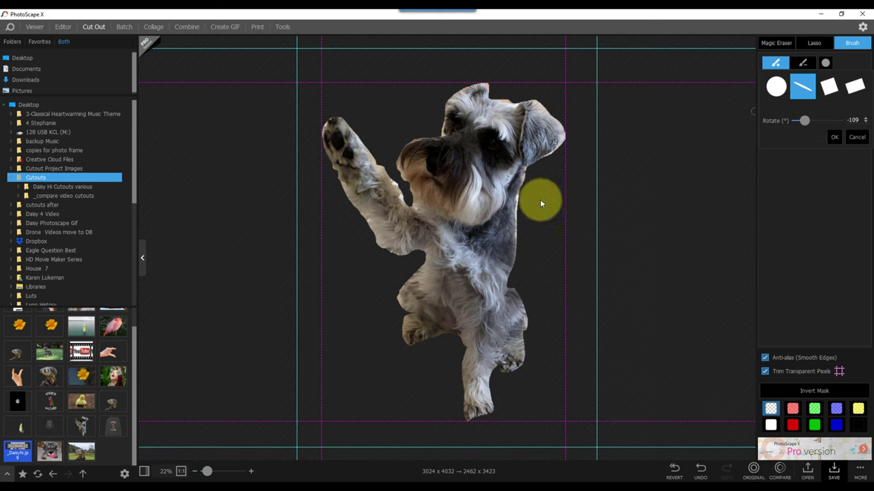
pyautogui.press('Return')
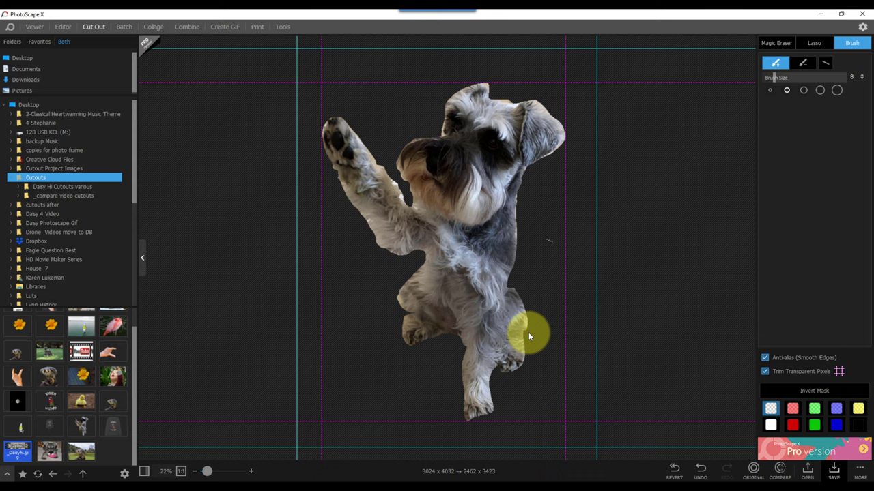
# Zoom in and trim stray fur along the dog's right edge, leaving 2458 × 3398.
pyautogui.moveTo(207, 471); pyautogui.dragTo(215, 472)
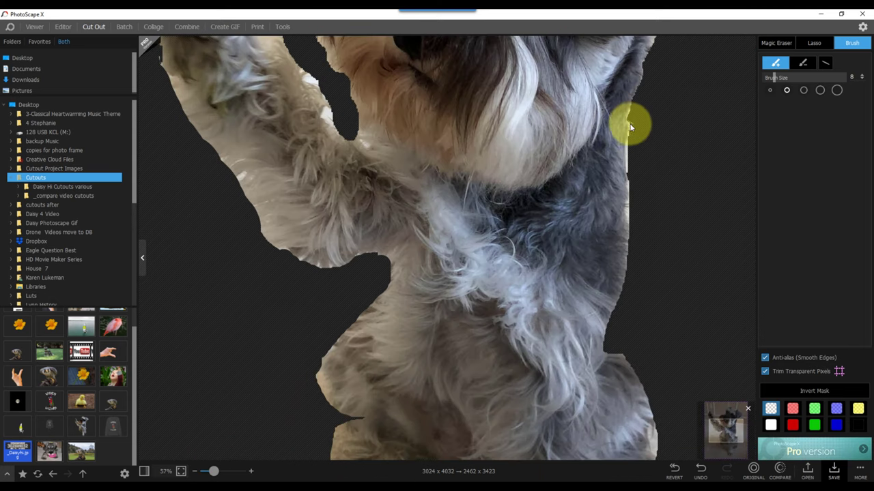
pyautogui.moveTo(628, 140); pyautogui.dragTo(630, 211)
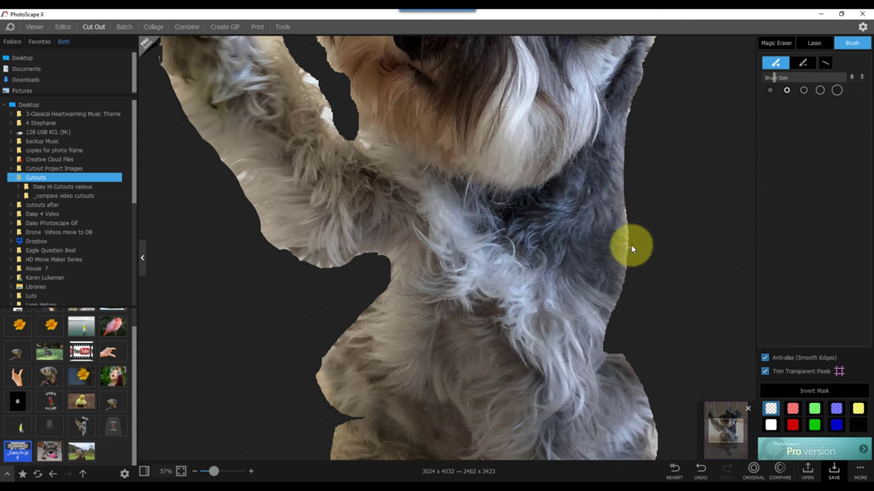
pyautogui.moveTo(631, 247); pyautogui.dragTo(636, 245)
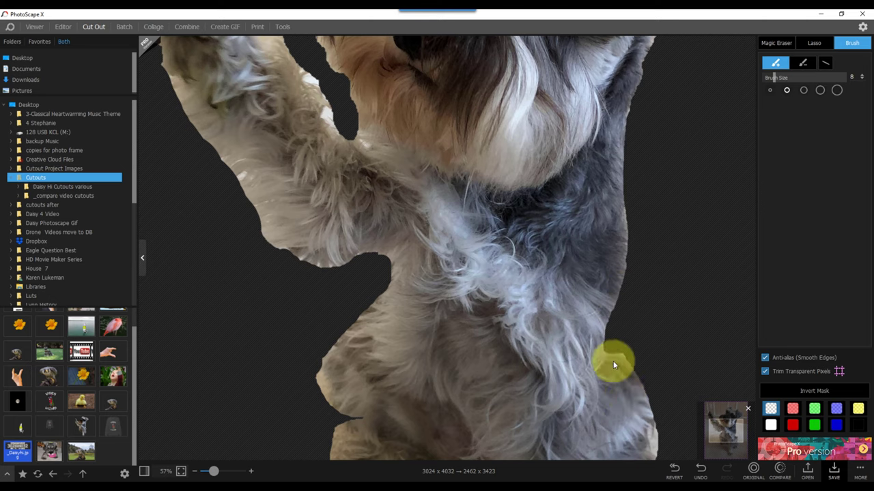
pyautogui.scroll(-5, 615, 361)
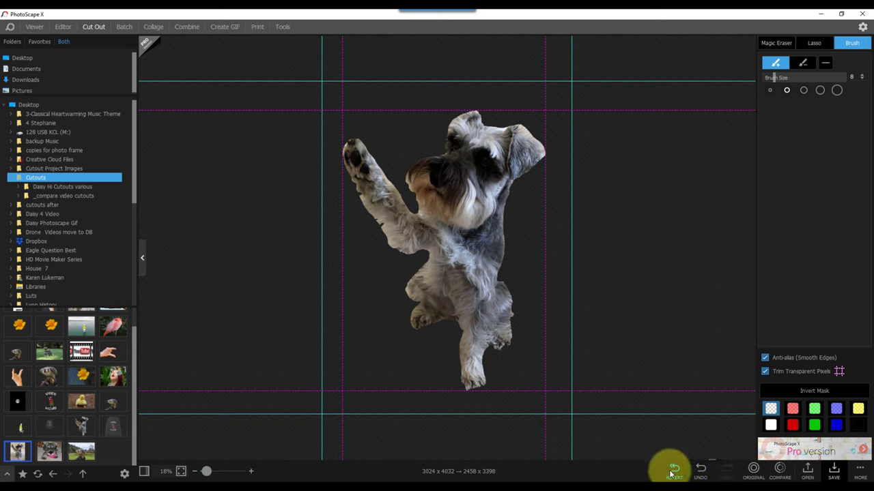
# Cancel the PNG save and copy the dog cutout to the clipboard.
pyautogui.click(833, 471)
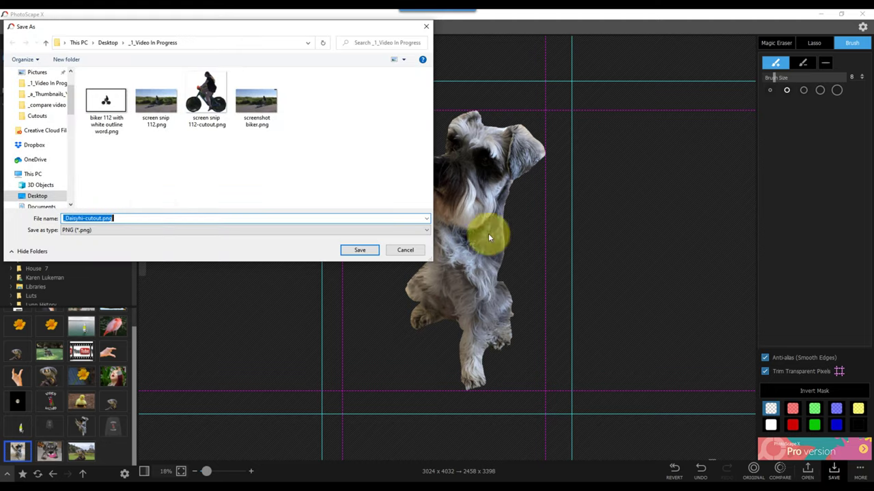
pyautogui.press('Return')
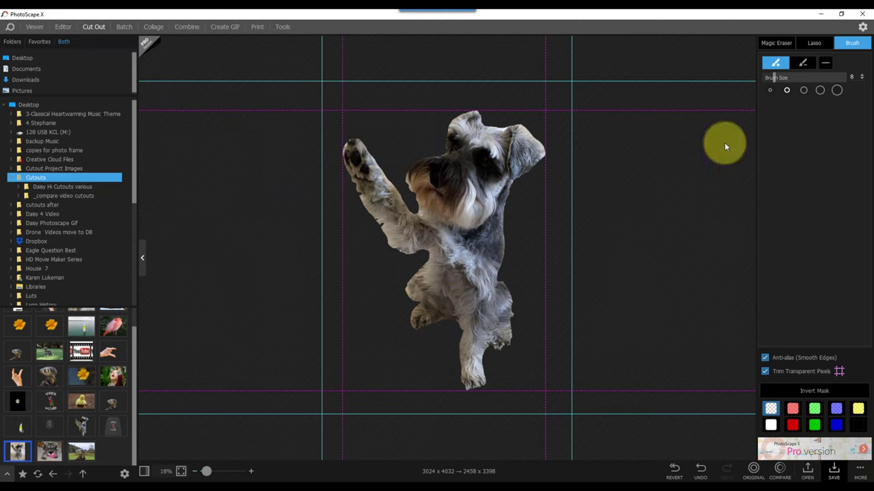
pyautogui.click(824, 62)
pyautogui.rightClick(467, 256)
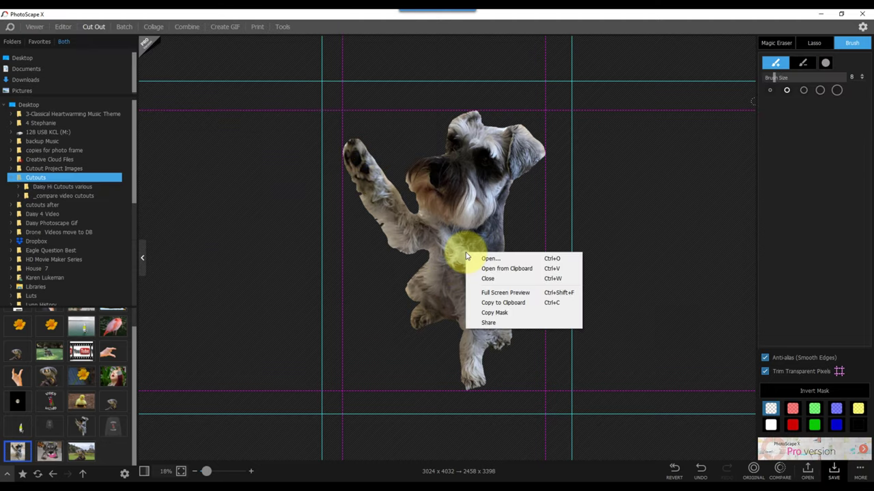
pyautogui.click(499, 302)
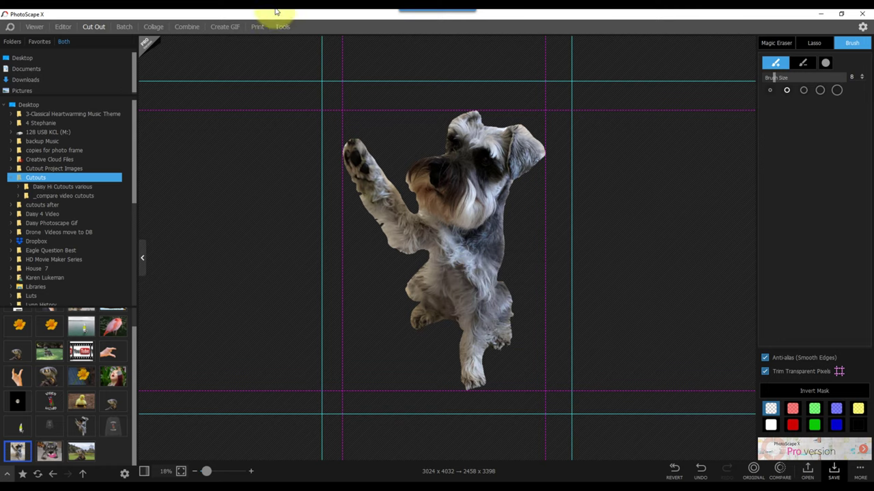
# Open the copied cutout as a new image in the Editor.
pyautogui.click(66, 25)
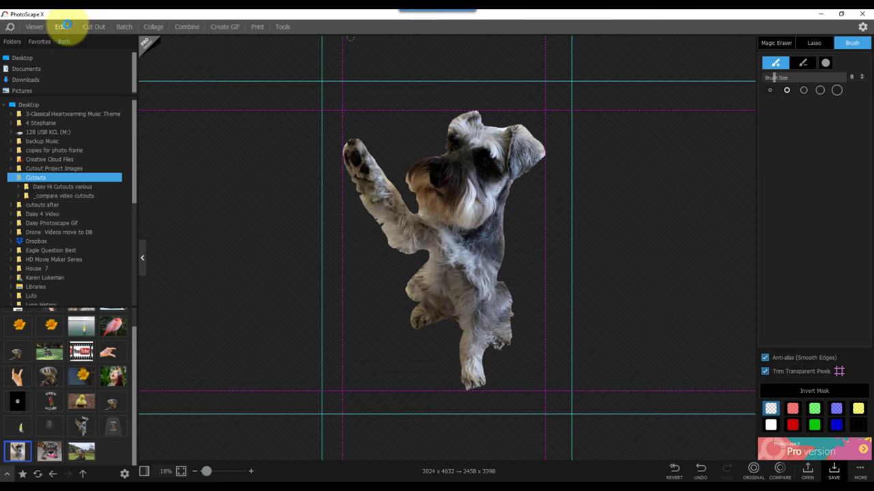
pyautogui.rightClick(508, 214)
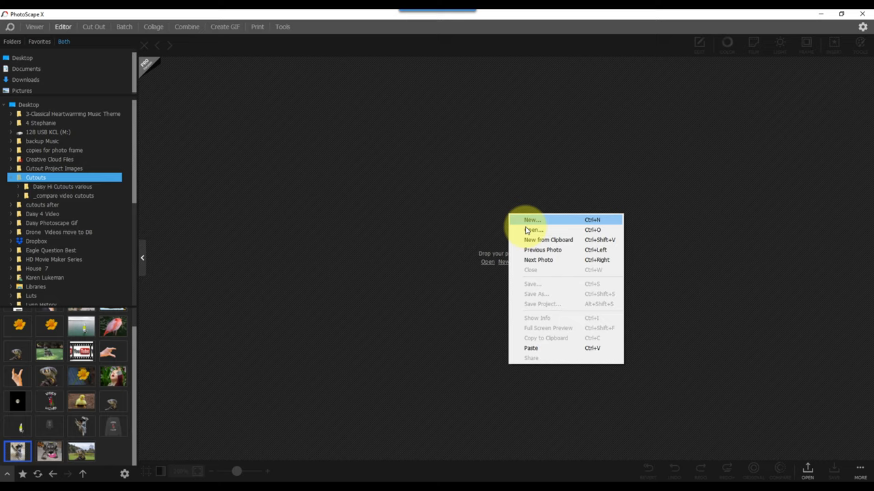
pyautogui.click(529, 240)
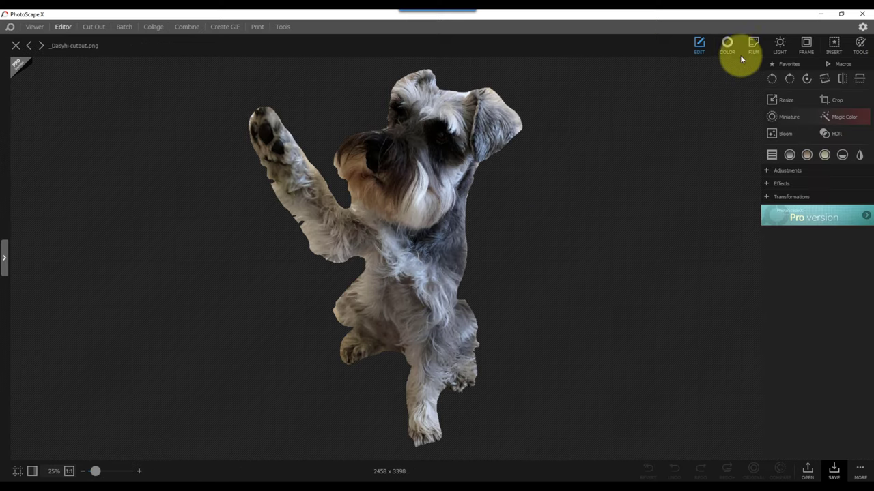
# Browse the adjustments, effects and transformations lists, then return to the Day24 thumbnail design.
pyautogui.click(766, 171)
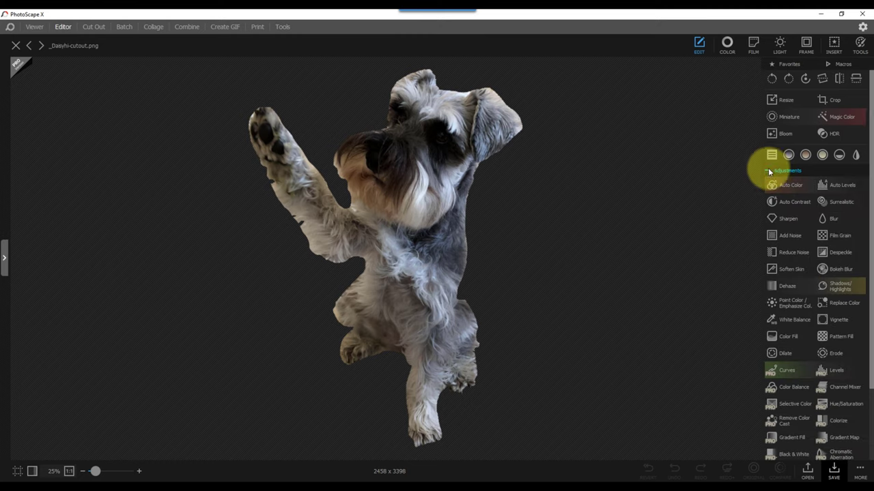
pyautogui.click(767, 171)
pyautogui.click(768, 183)
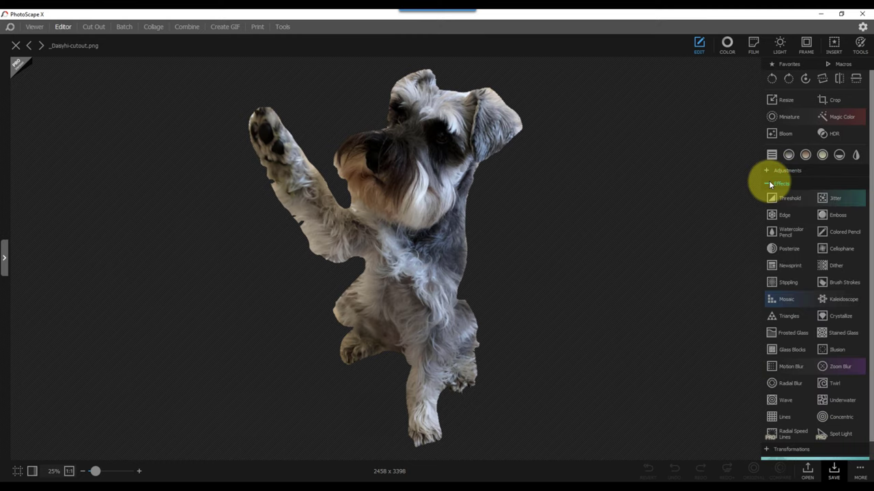
pyautogui.click(769, 183)
pyautogui.click(766, 197)
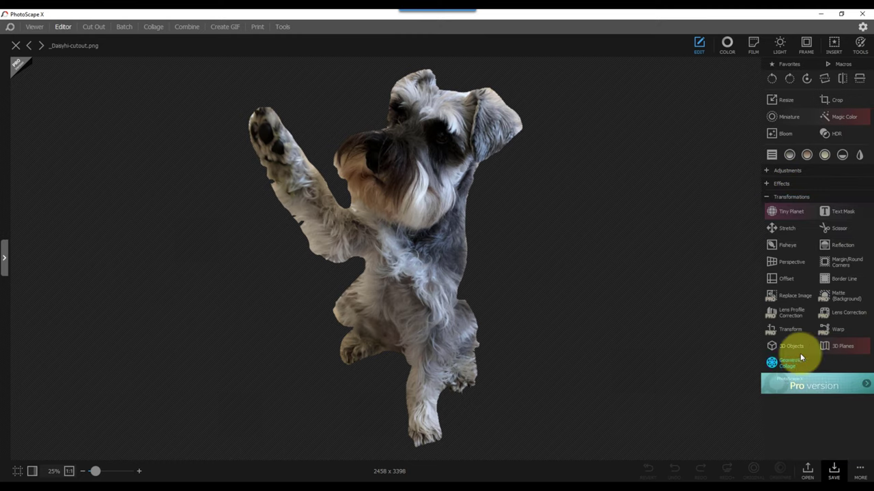
pyautogui.click(387, 481)
pyautogui.click(387, 481)
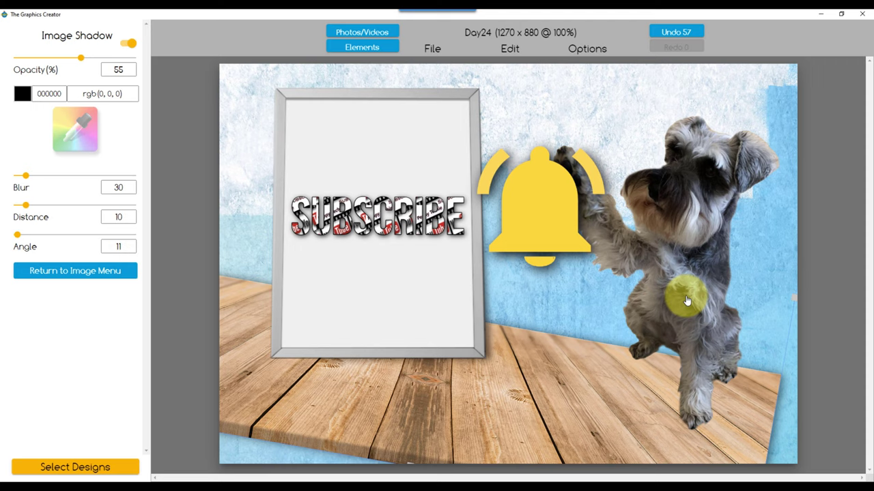
# Glance at the channel's YouTube page in Chrome, then return to the Day24 design.
pyautogui.hotkey('alt', 'Tab')
pyautogui.click(387, 17)
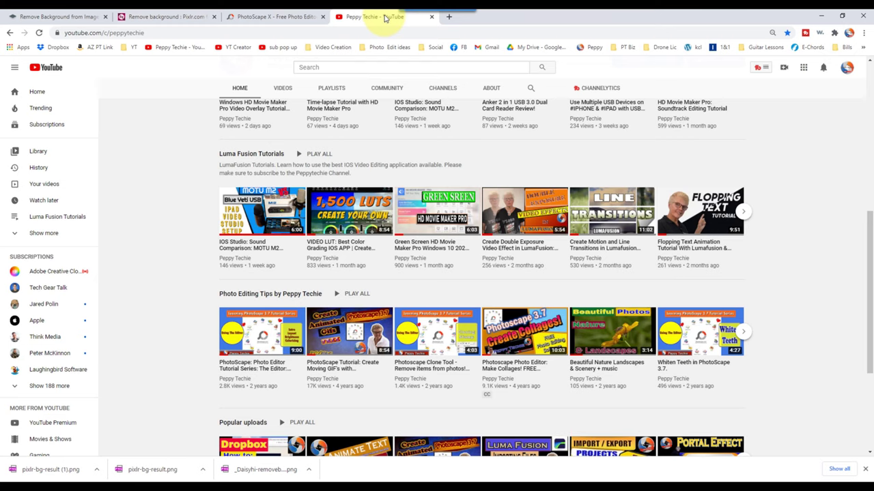
pyautogui.moveTo(362, 351)
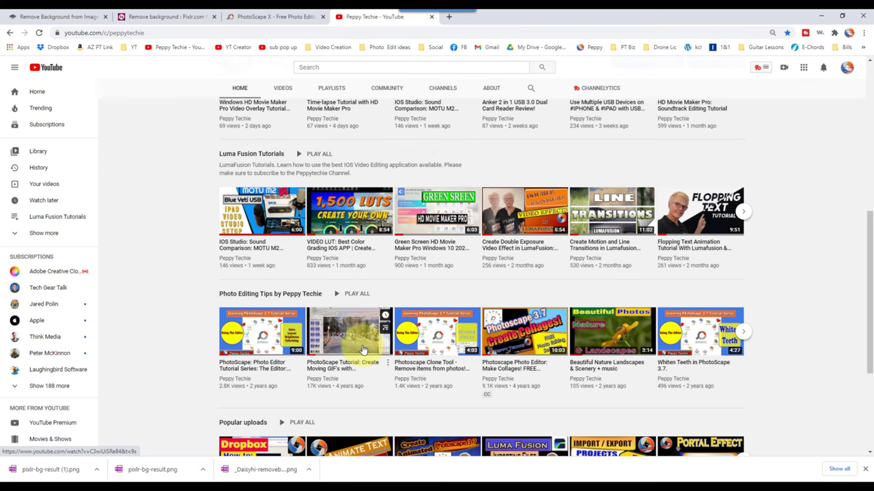
pyautogui.hotkey('alt', 'Tab')
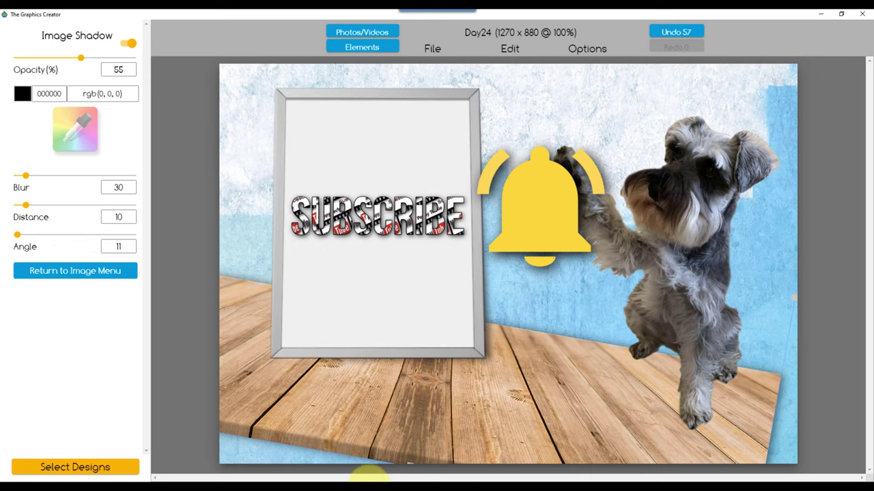
# Move the dog lower and slightly left, and nudge the yellow bell down.
pyautogui.click(696, 238)
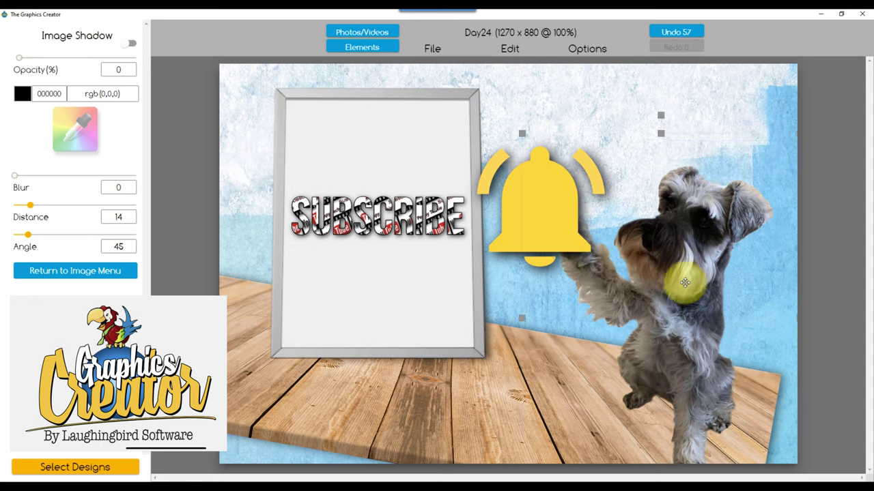
pyautogui.moveTo(686, 253); pyautogui.dragTo(675, 280)
pyautogui.moveTo(543, 216); pyautogui.dragTo(537, 242)
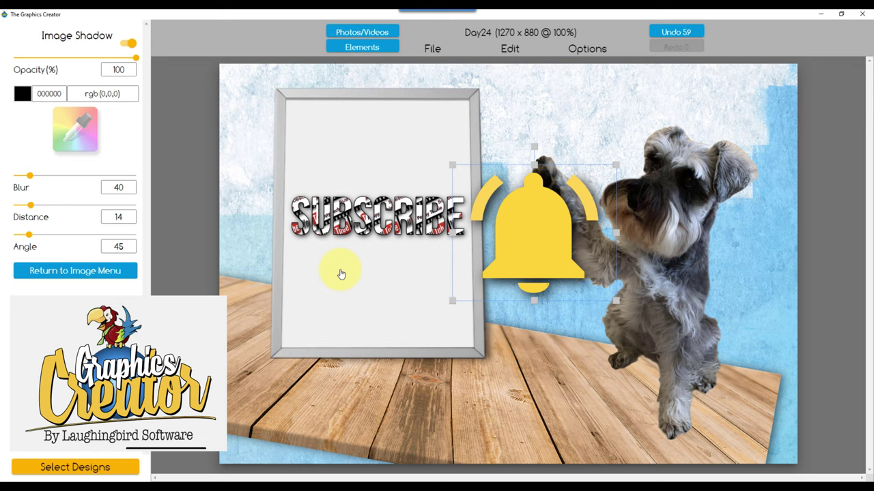
pyautogui.click(661, 333)
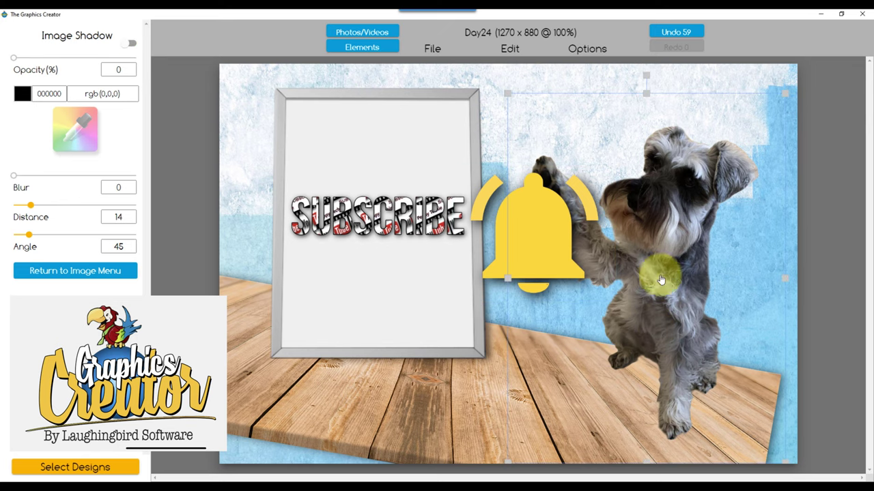
pyautogui.click(432, 50)
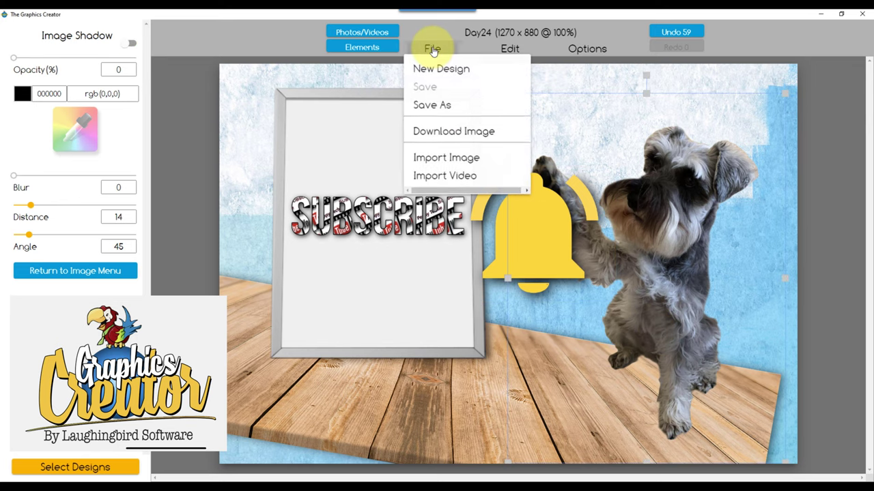
# Import the remove.bg dog cutout and reposition both dogs, uncovering the bell.
pyautogui.click(449, 158)
pyautogui.click(631, 250)
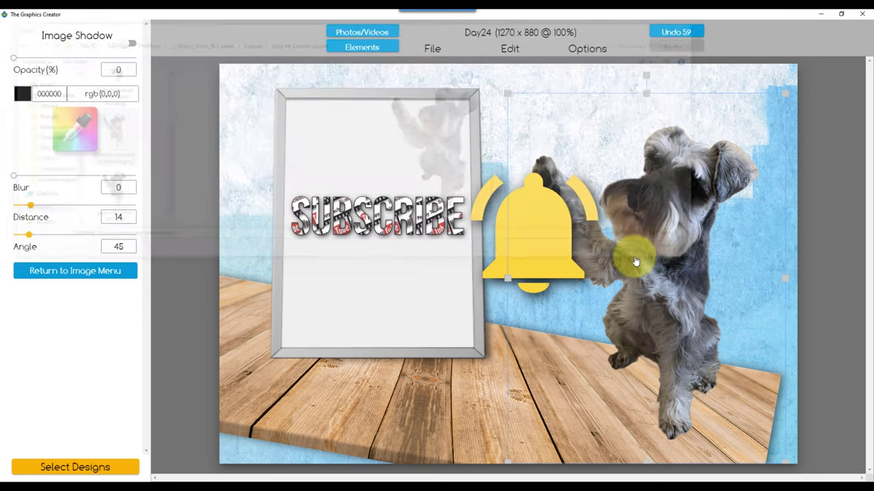
pyautogui.moveTo(521, 263); pyautogui.dragTo(679, 289)
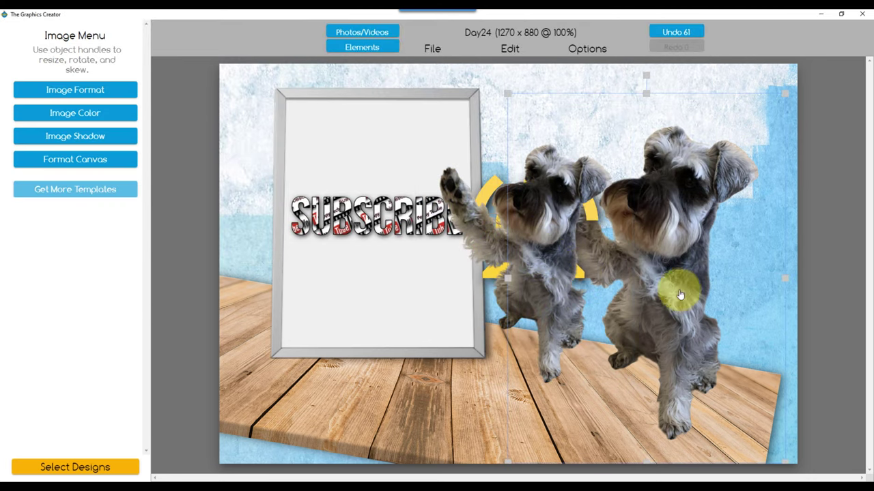
pyautogui.moveTo(662, 237); pyautogui.dragTo(716, 399)
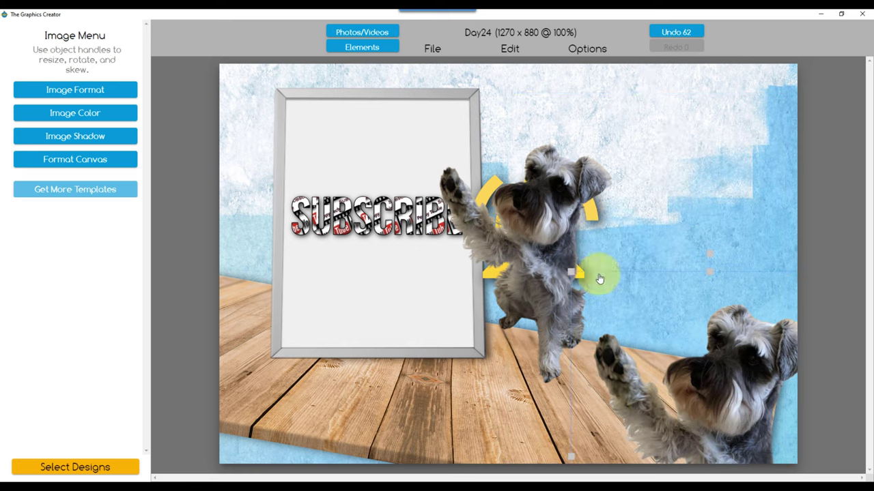
pyautogui.moveTo(532, 241); pyautogui.dragTo(618, 249)
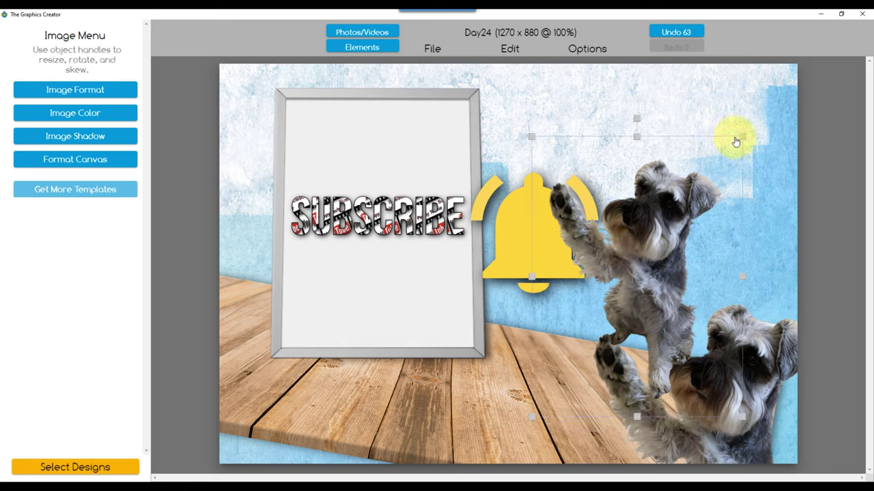
# Enlarge a dog, bring the lower dog in front of the bell, and stand both side by side.
pyautogui.moveTo(744, 137); pyautogui.dragTo(843, 43)
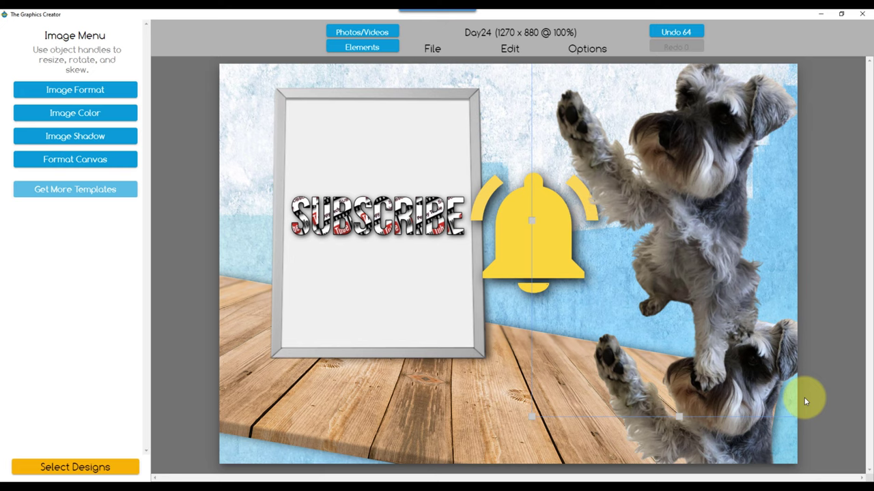
pyautogui.moveTo(746, 401); pyautogui.dragTo(586, 290)
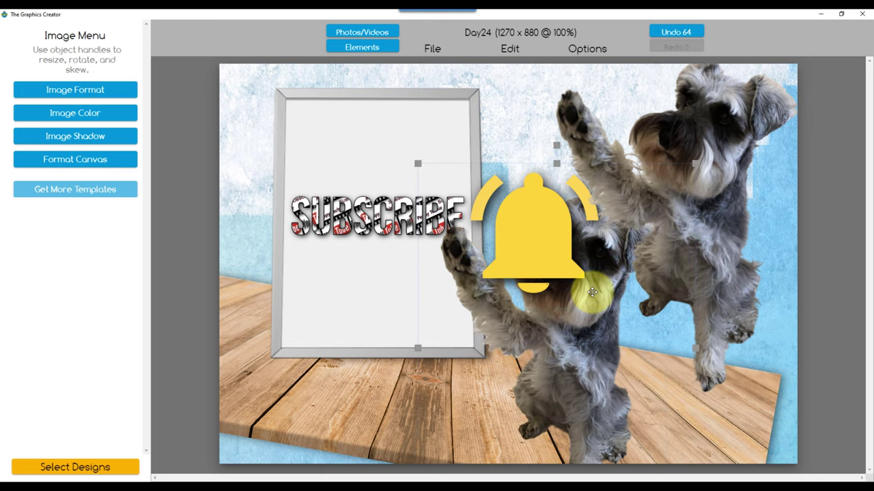
pyautogui.click(586, 49)
pyautogui.click(600, 71)
pyautogui.moveTo(559, 365); pyautogui.dragTo(616, 215)
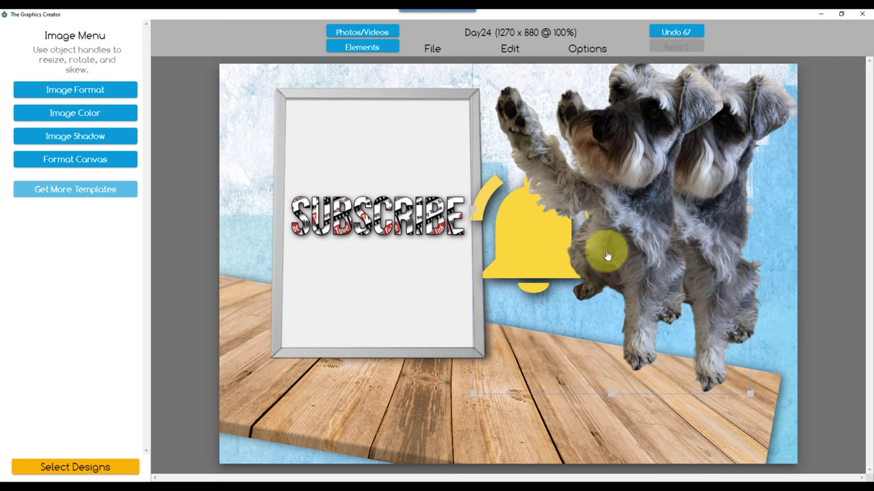